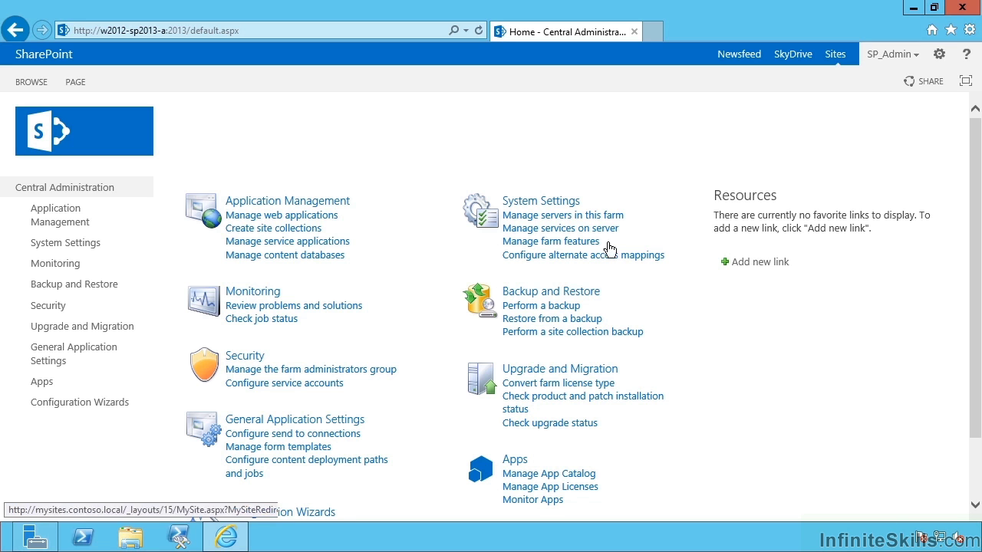
Start Excel Calculation Services from the Services on Server list
click(560, 228)
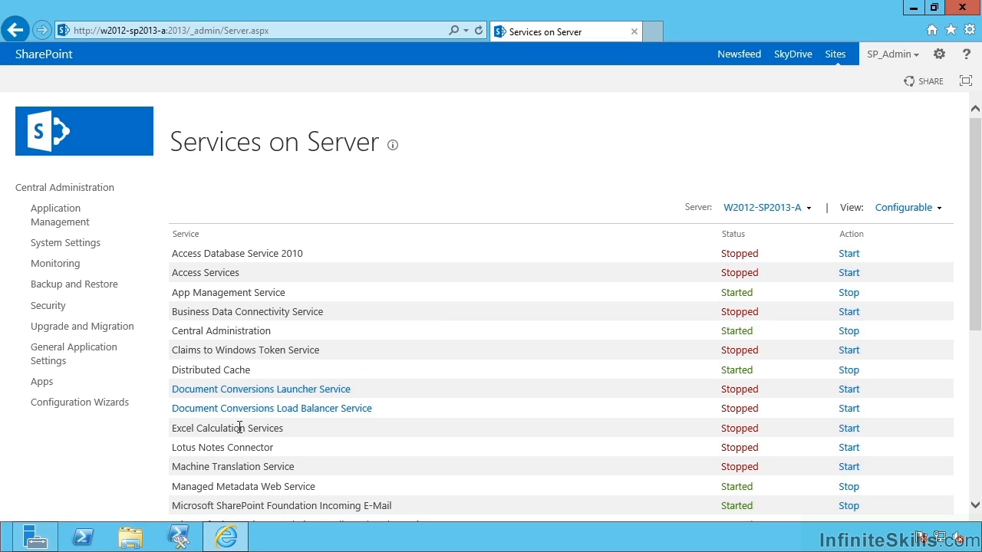
drag(174, 429, 274, 431)
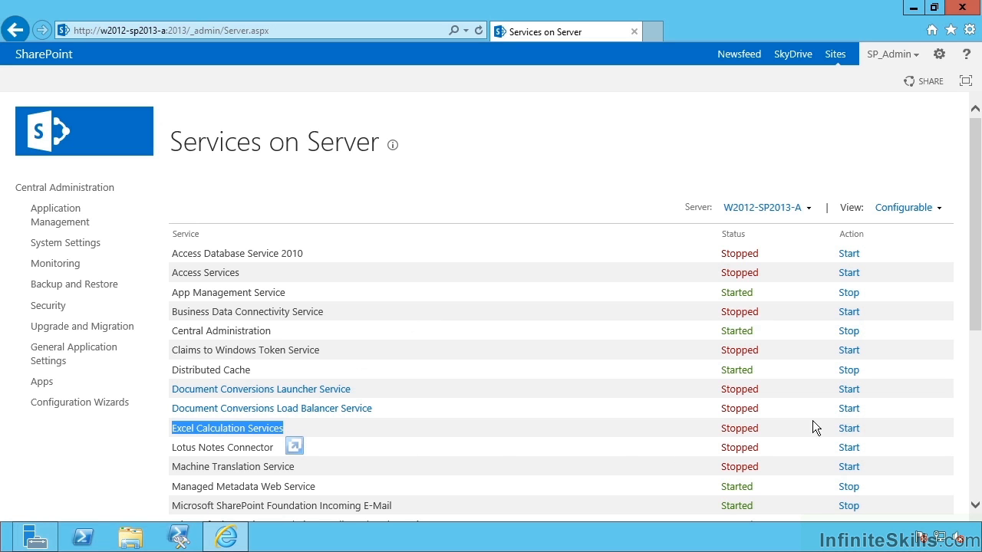
click(852, 431)
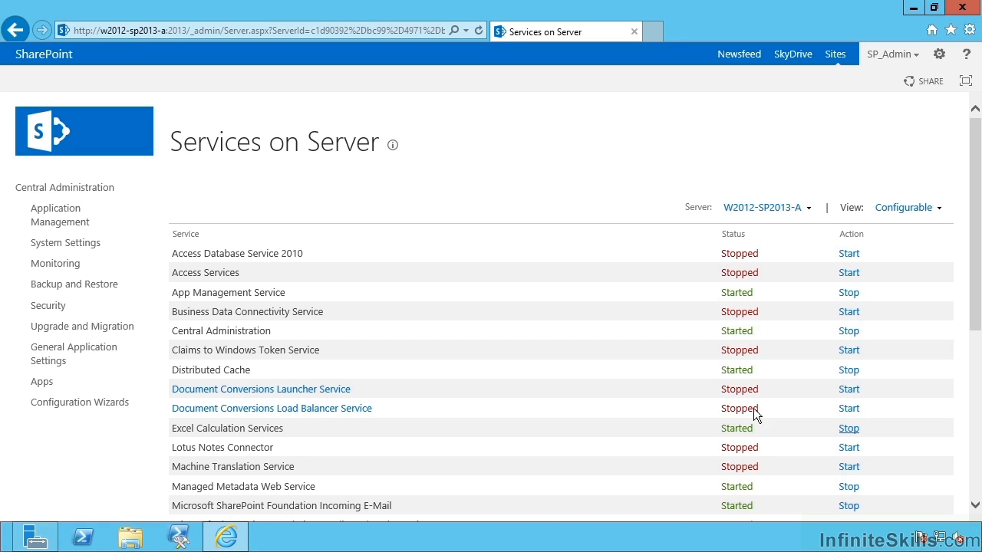
Begin a new Excel Services Application from the service applications list
click(63, 216)
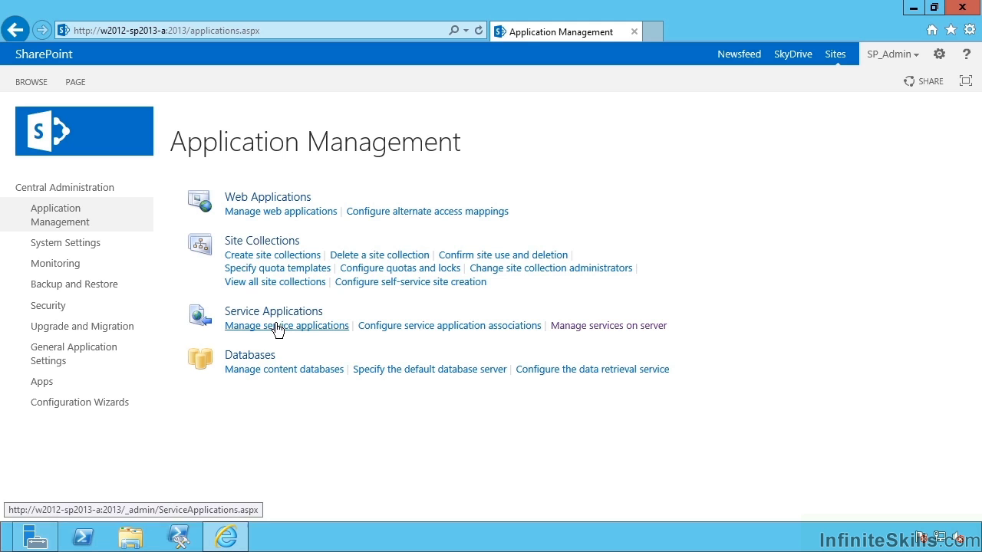
click(275, 329)
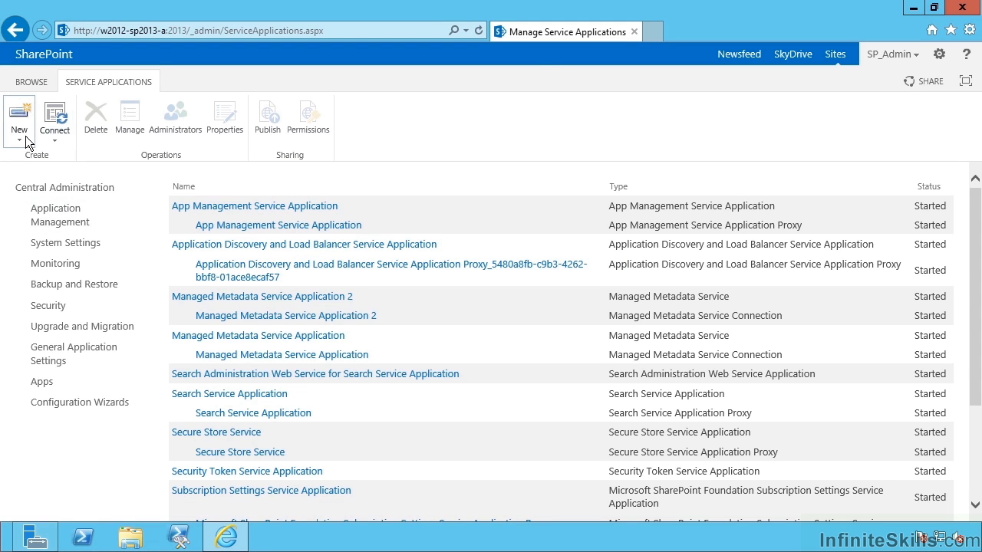
click(22, 145)
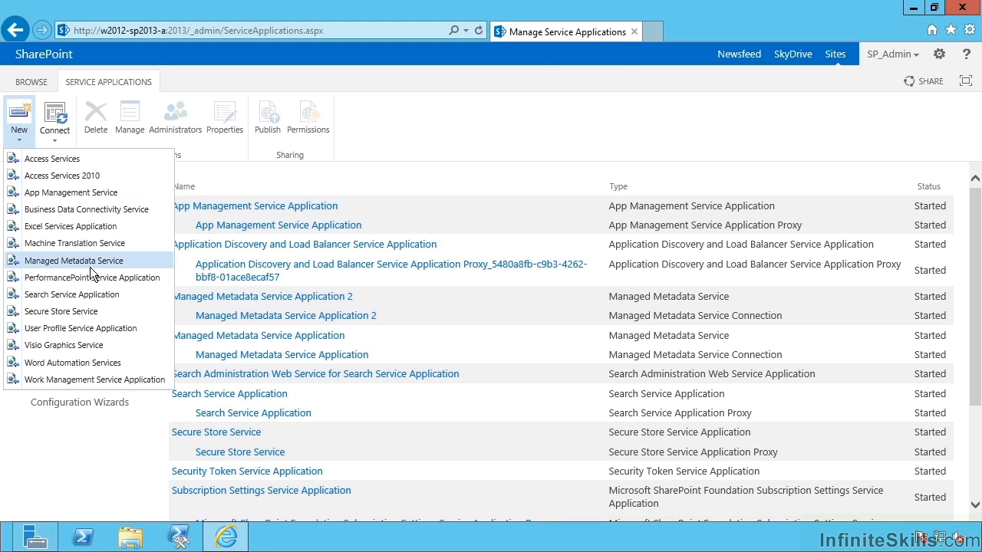
click(89, 224)
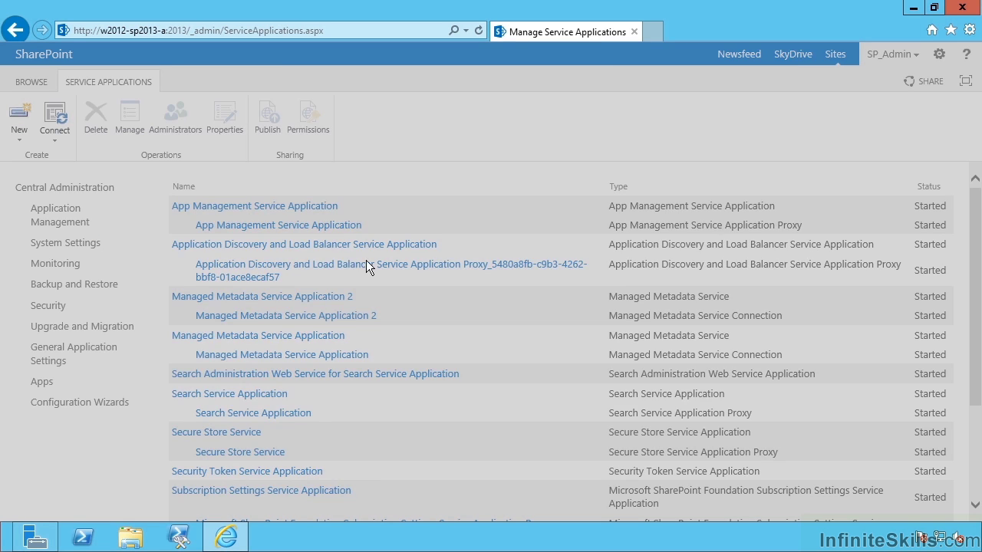
Name it 'Excel Services' with new pool ExcelServicesAppPool under sp_serviceapps, and confirm
text(Excel Services)
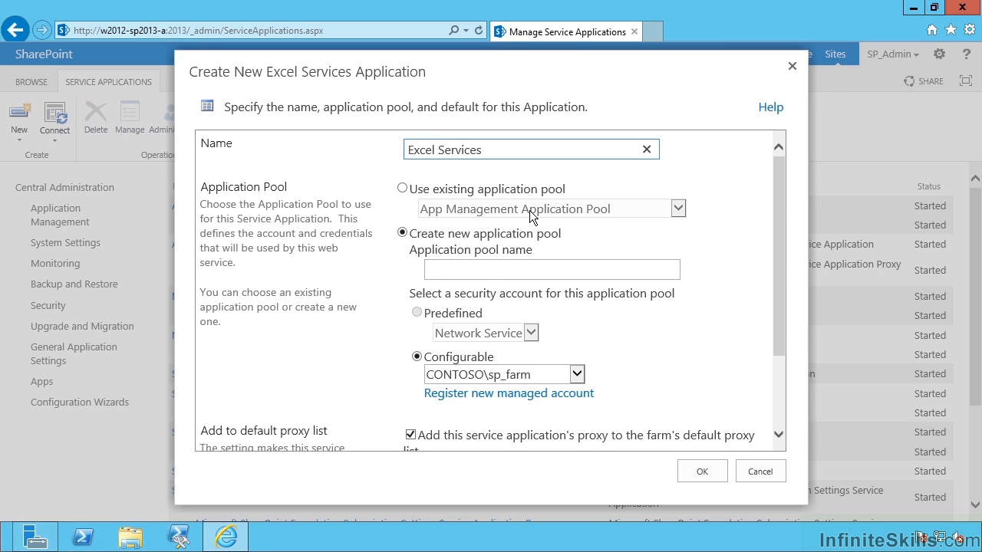
click(473, 268)
text(E)
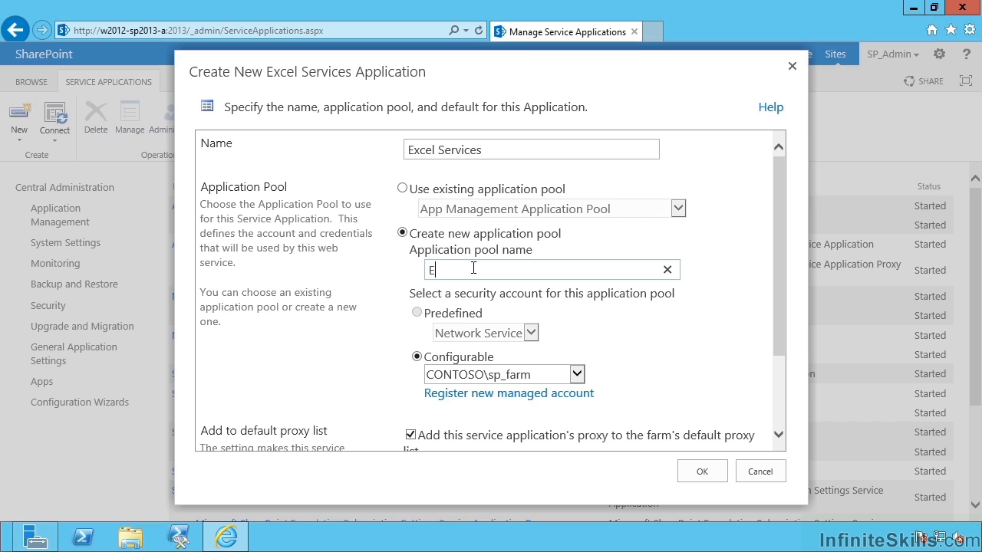
text(xcelServicesAppPool)
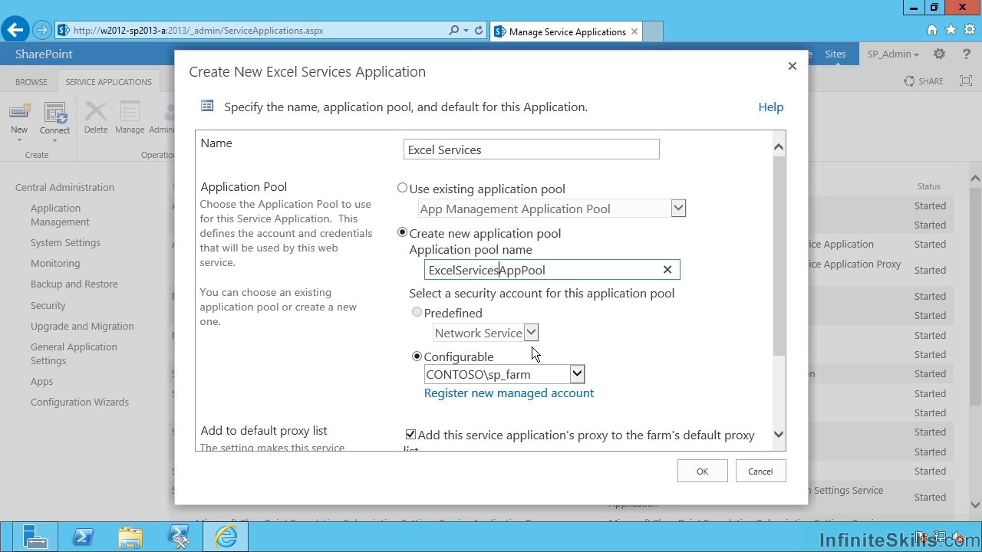
click(513, 374)
click(507, 387)
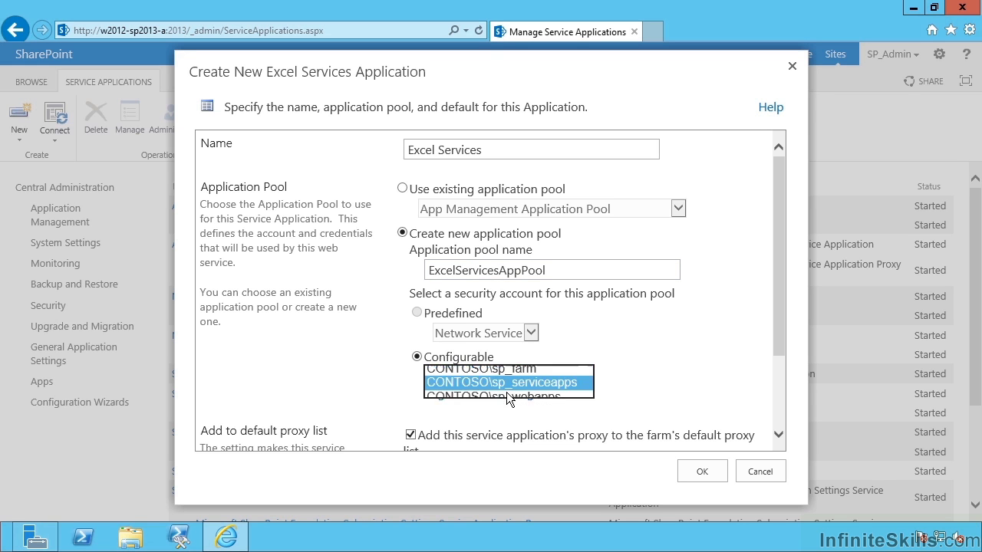
drag(781, 278, 800, 394)
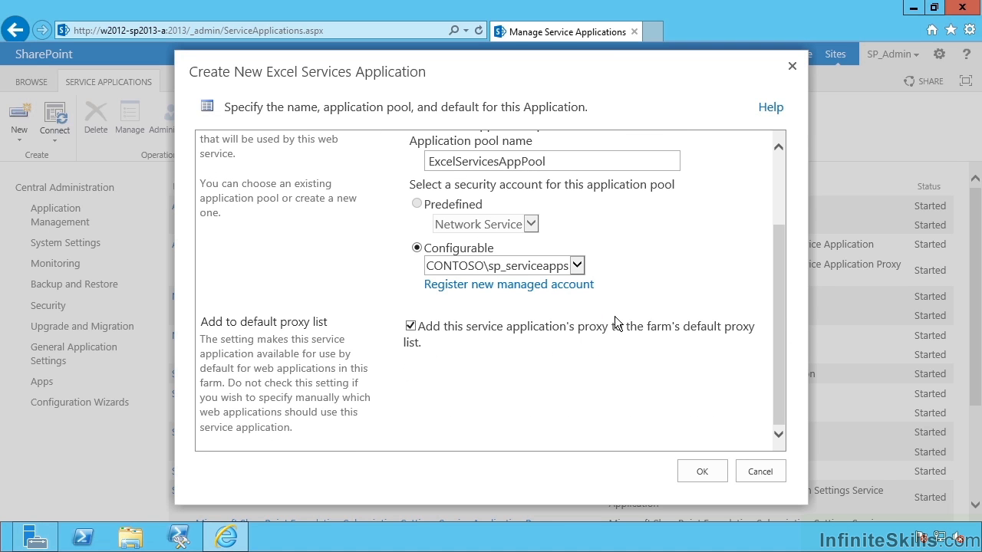
click(702, 471)
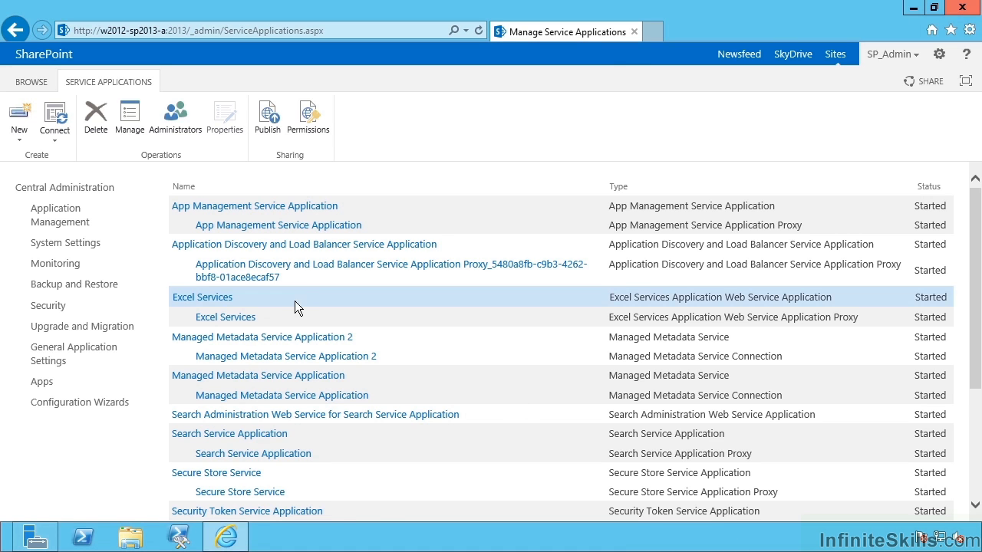
click(282, 320)
click(295, 299)
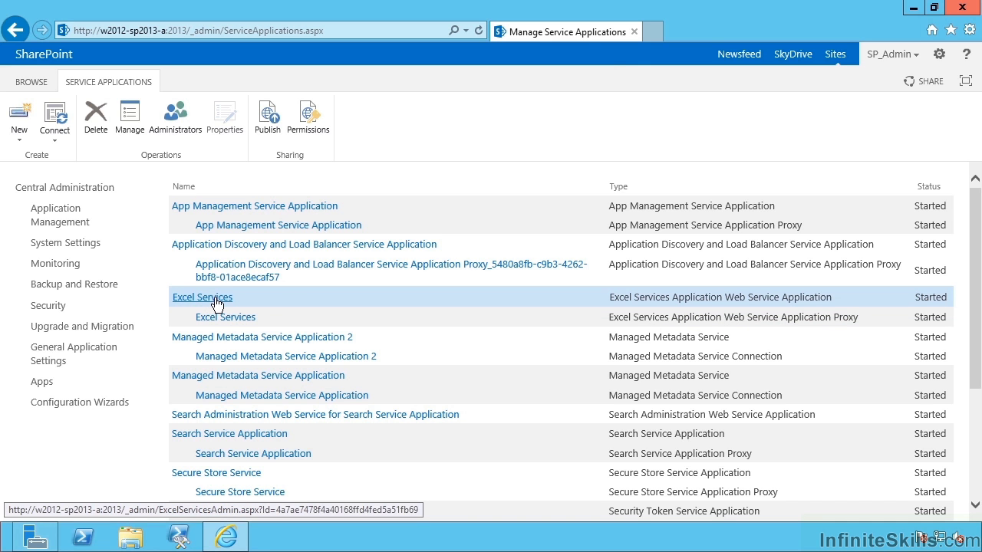
click(170, 123)
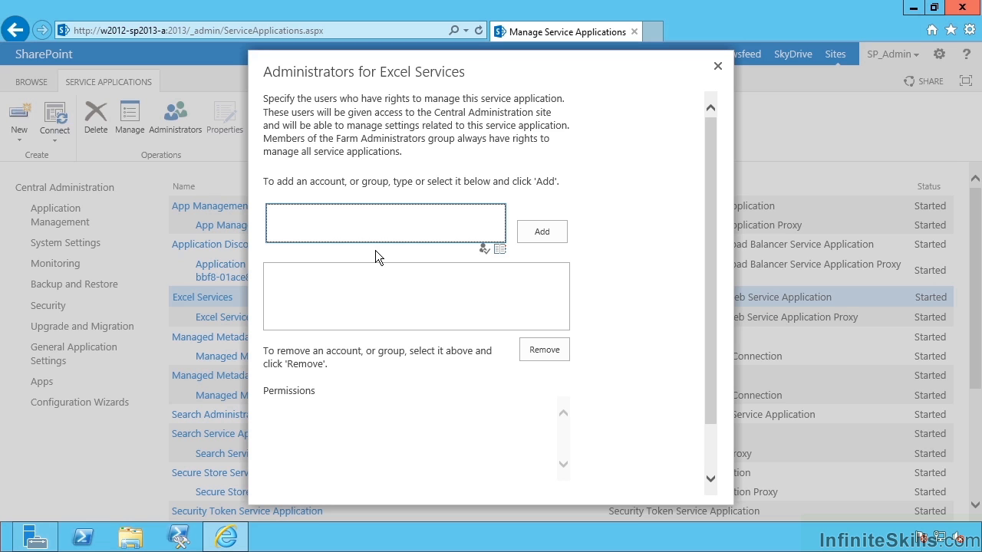
click(718, 69)
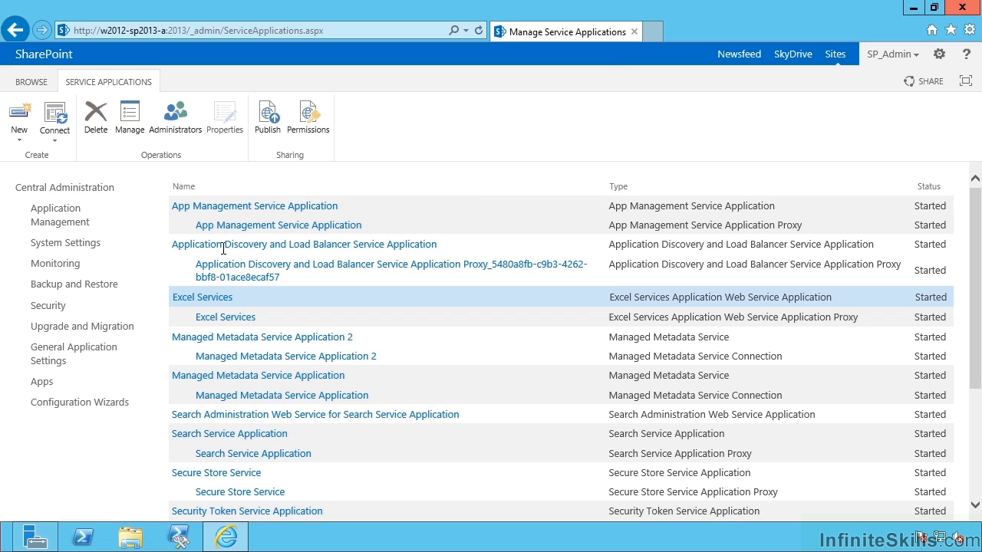
Open Excel Services Global Settings and review Security and Load Balancing (Workbook URL, 25 sessions per user)
click(205, 298)
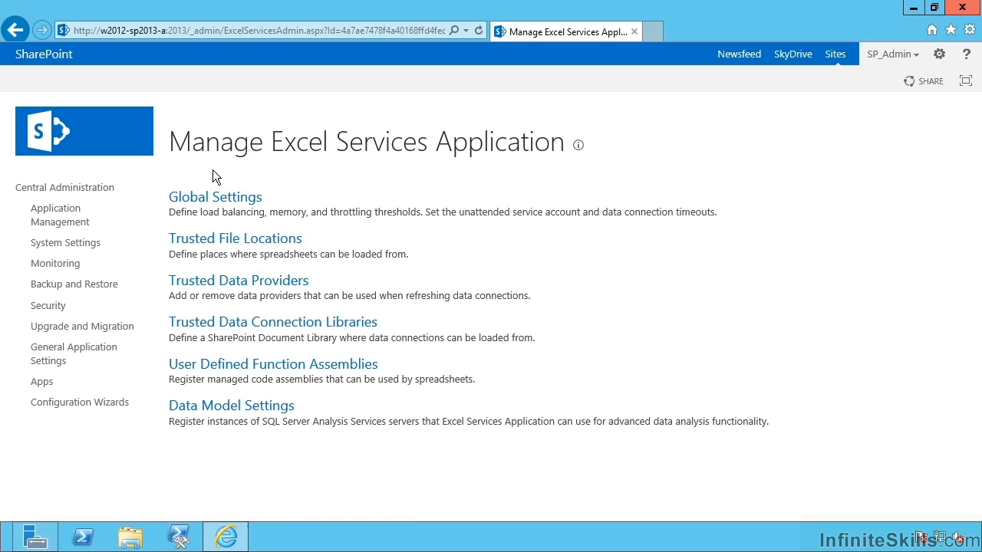
click(222, 198)
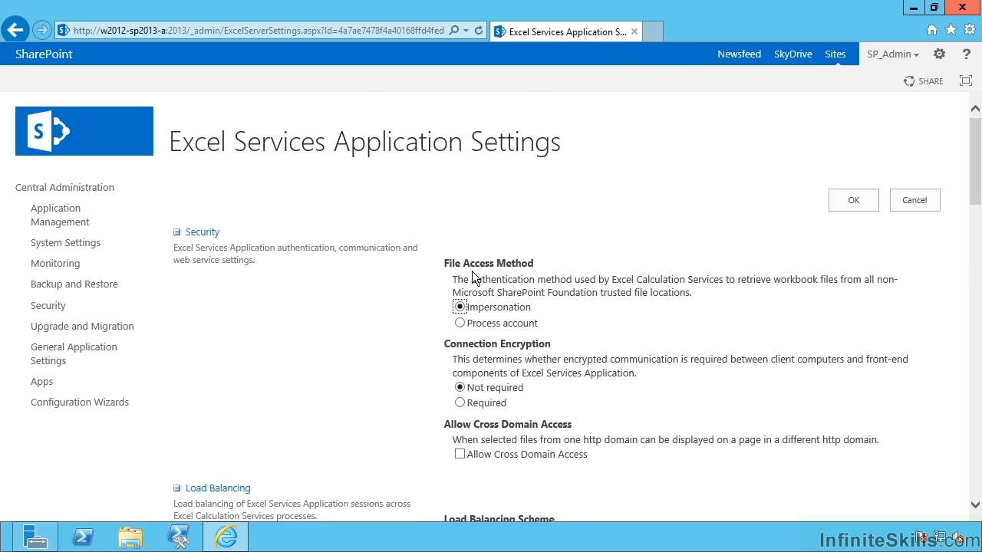
scroll(513, 338, down, 1)
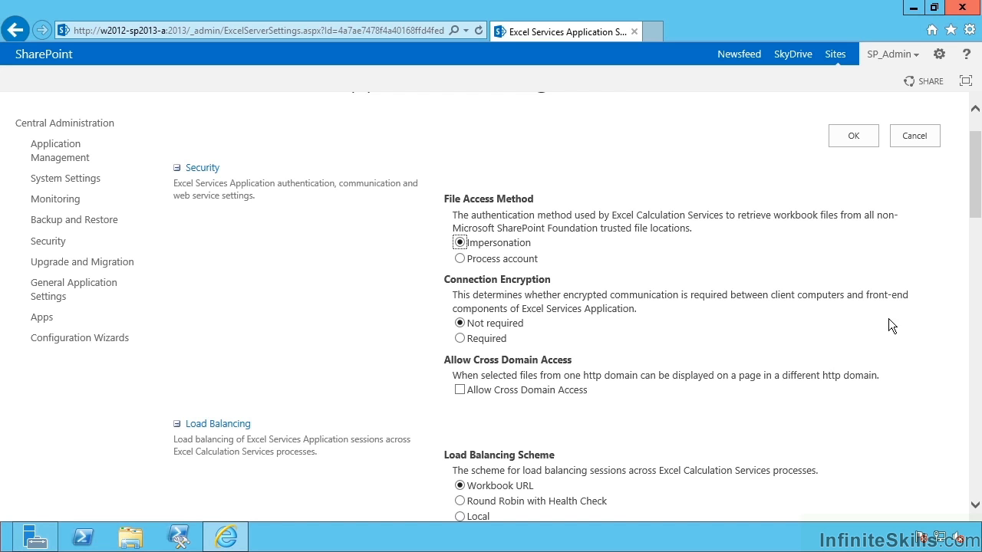
click(975, 218)
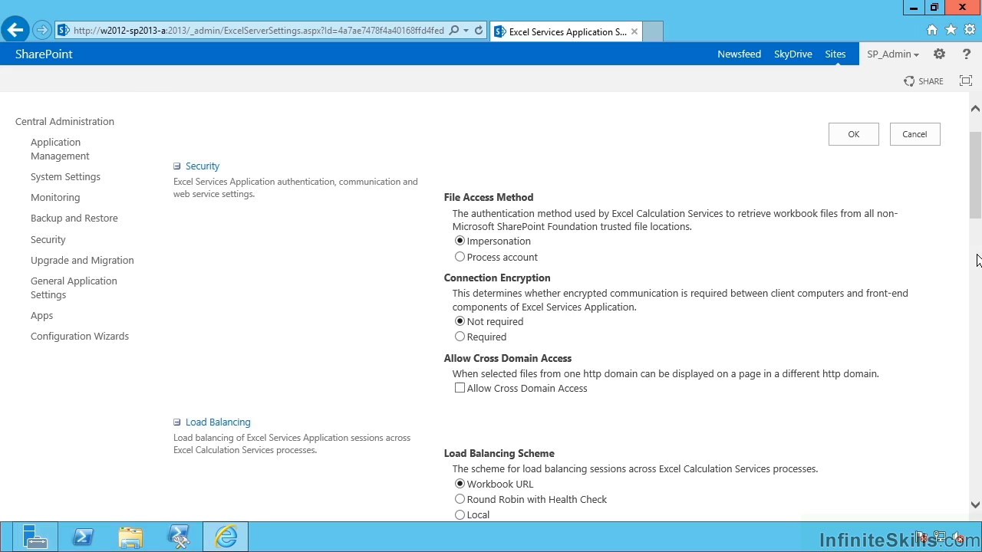
scroll(975, 504, down, 5)
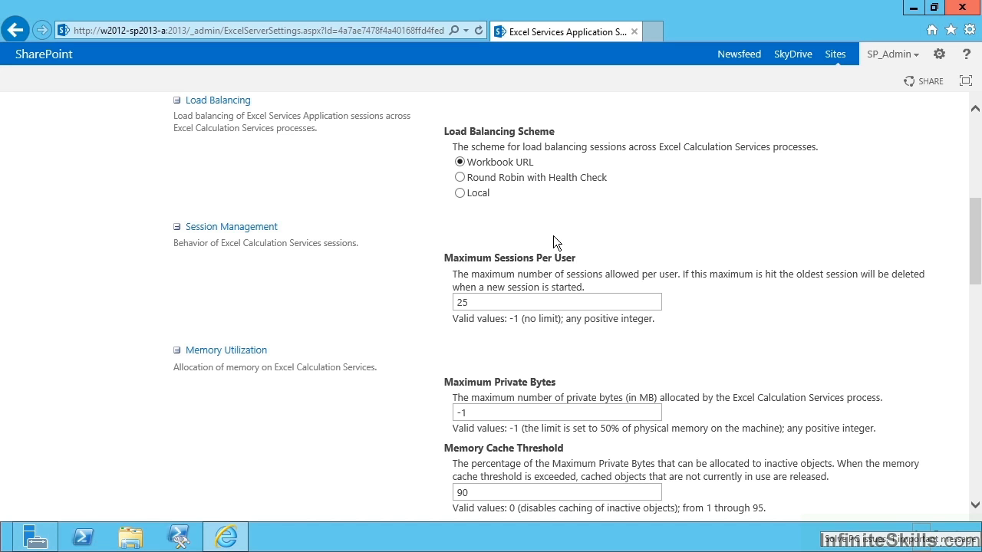
click(492, 305)
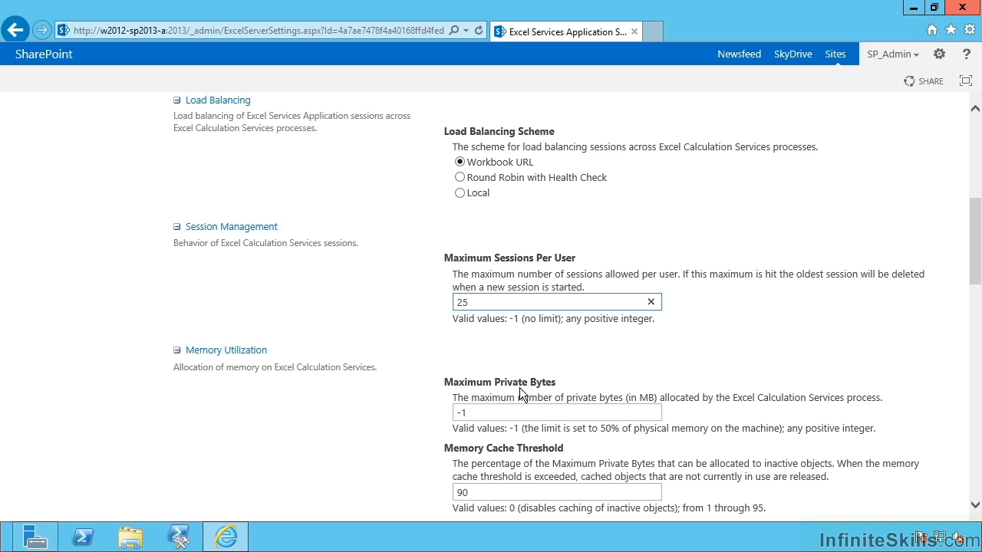
drag(971, 243, 966, 376)
drag(503, 247, 465, 247)
scroll(972, 357, down, 1)
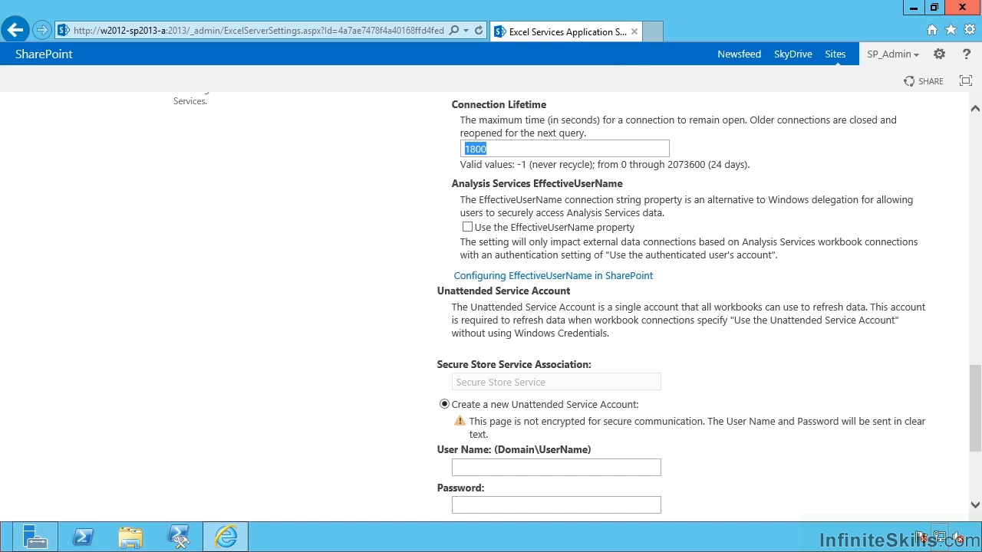
scroll(853, 501, down, 1)
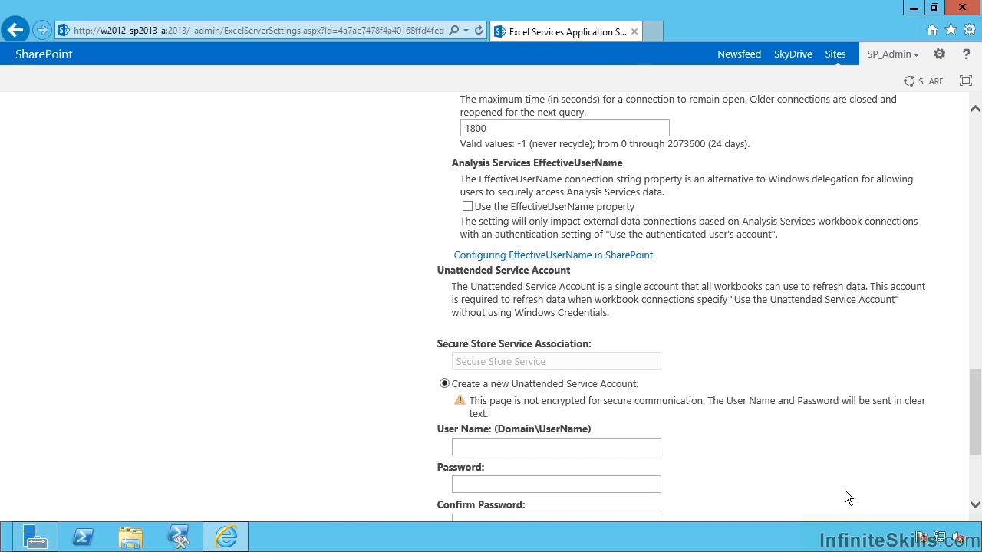
scroll(844, 491, down, 2)
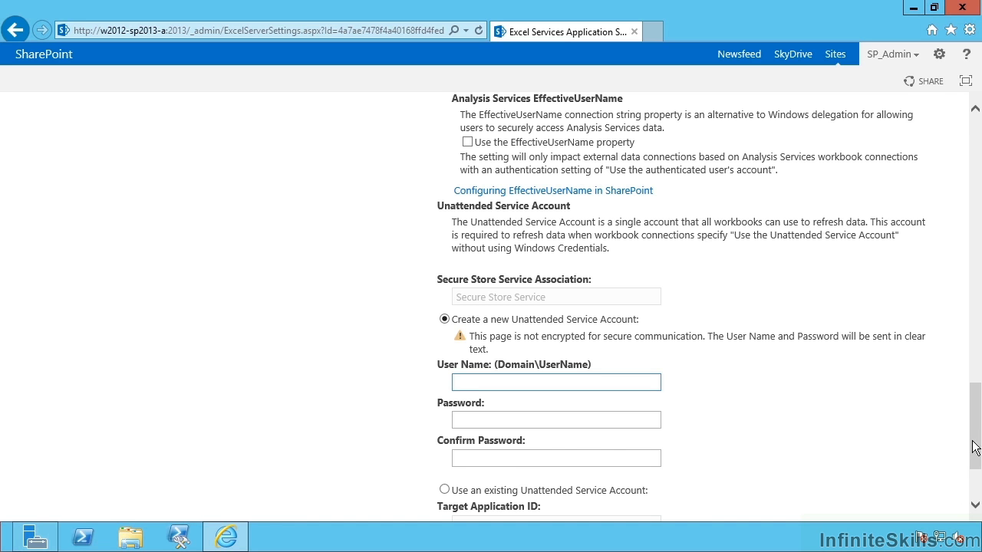
Create a new unattended service account contoso\sp_serviceapps with its password, then save Global Settings
drag(973, 453, 974, 471)
click(444, 391)
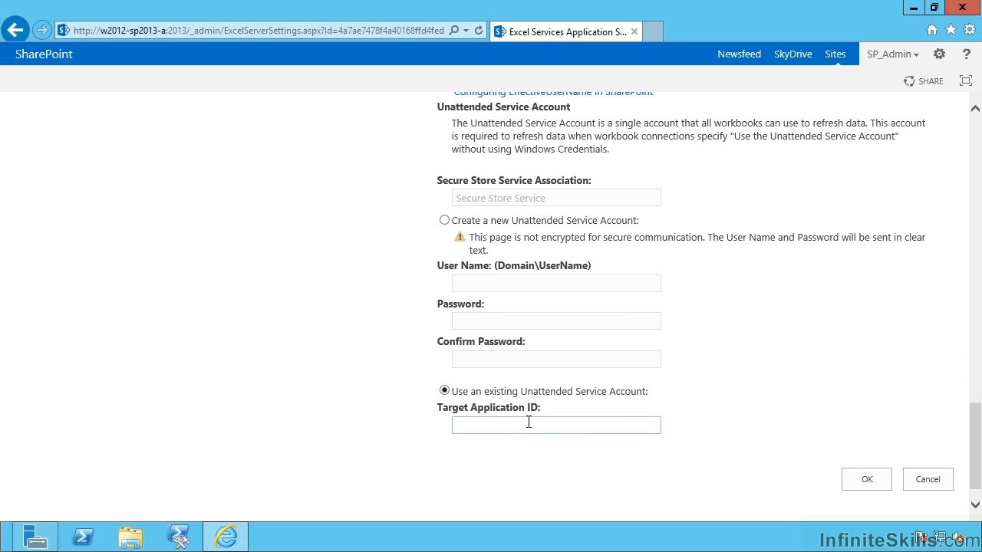
click(444, 220)
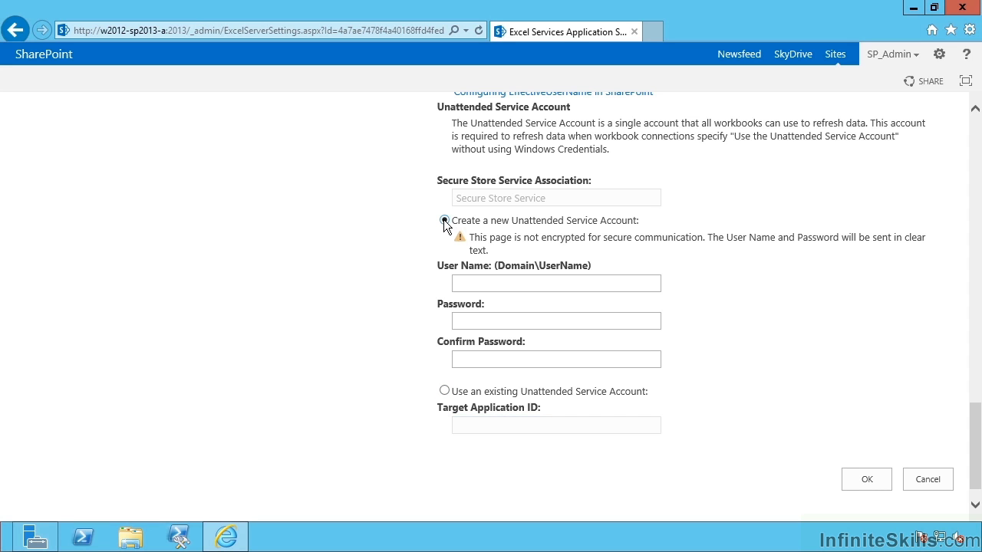
click(498, 282)
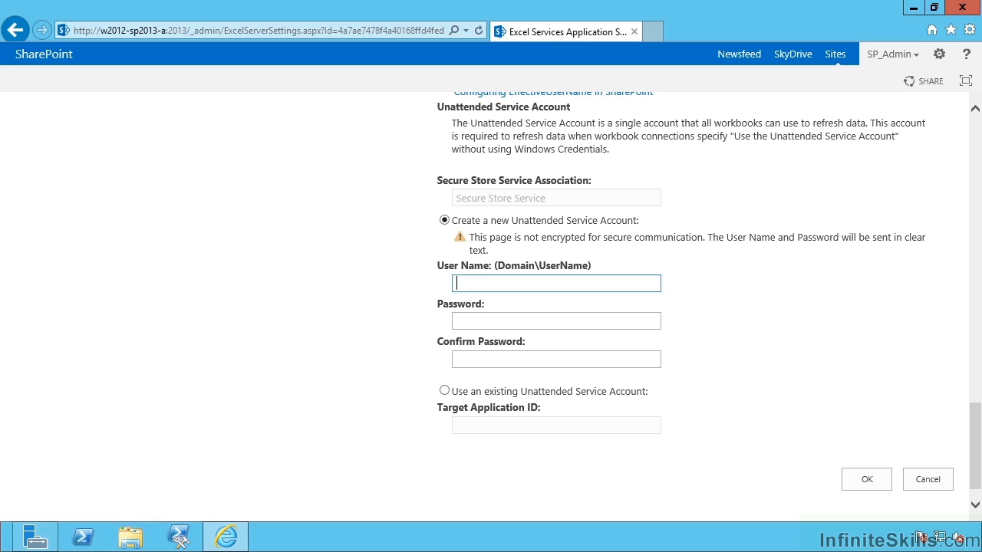
text(contoso\sp_serviceapps)
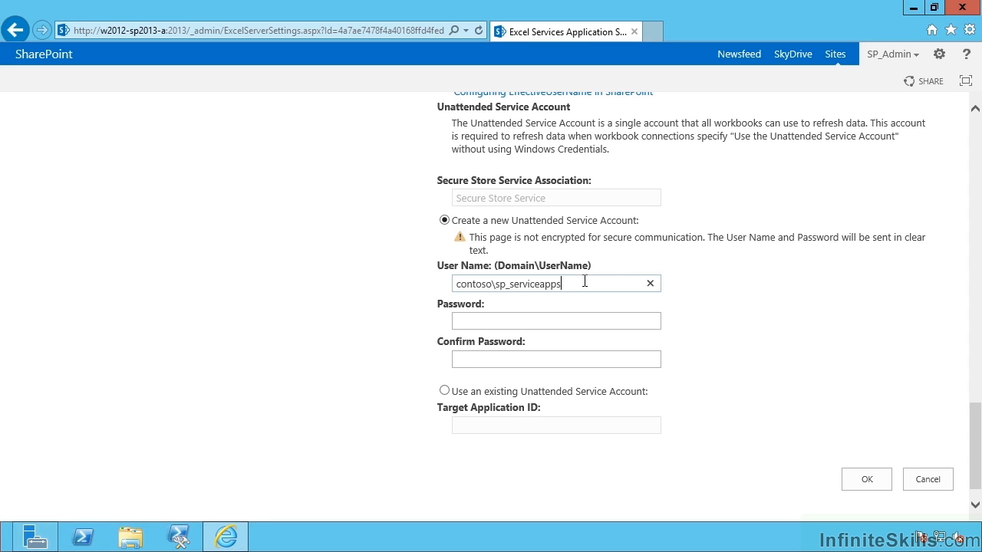
key(Tab)
text(Pa$$w0rd)
key(Tab)
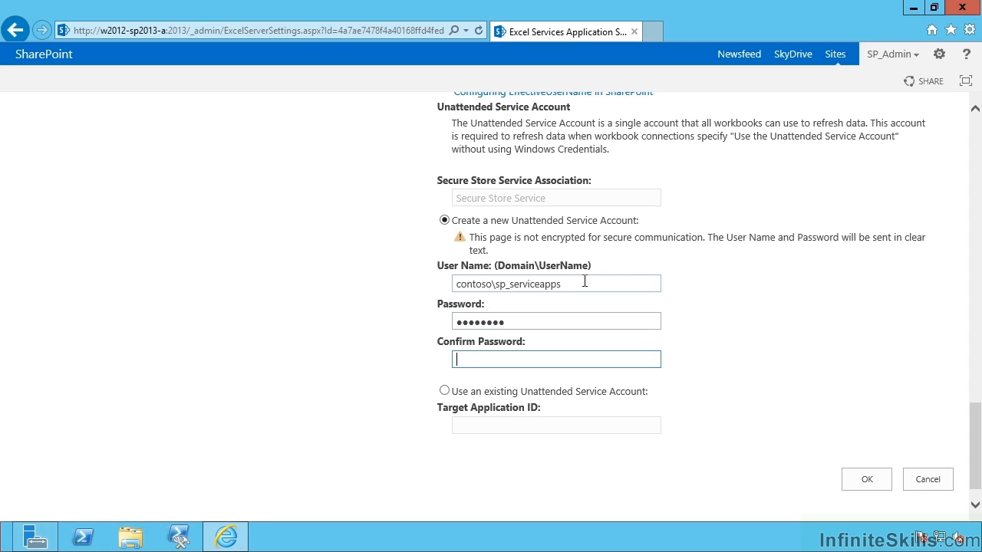
text(Pa$$w0rd)
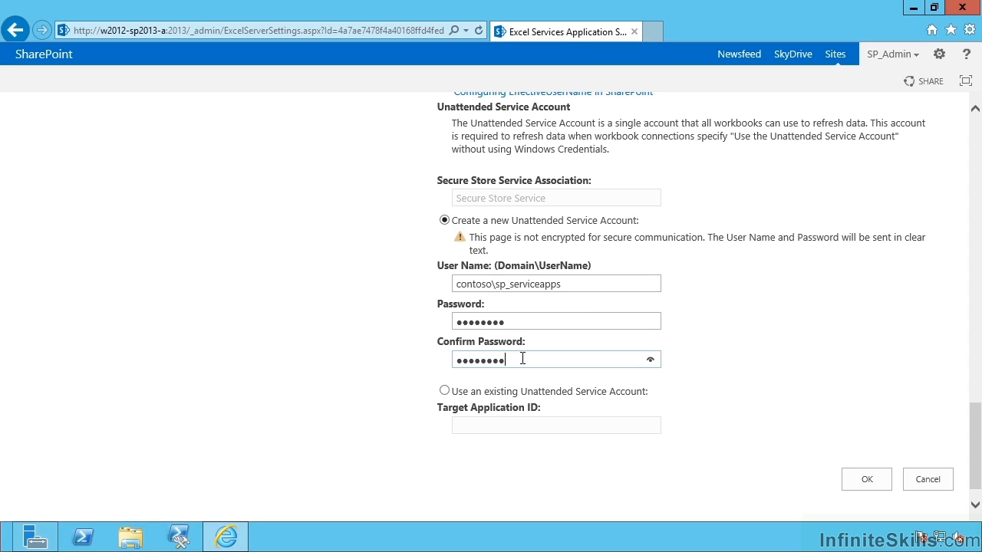
click(859, 480)
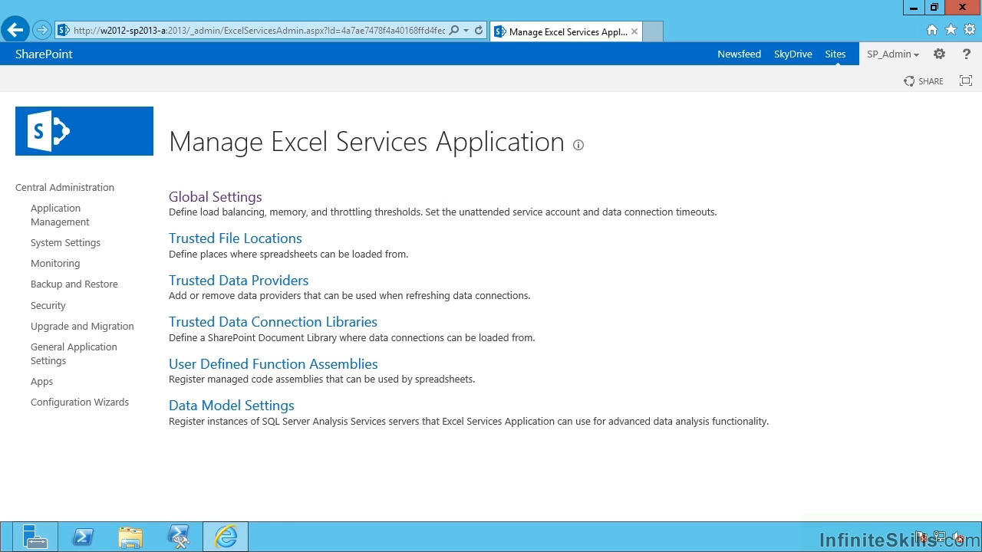
Open Application Management in a new tab and go to the Secure Store Service's target applications
middle_click(48, 216)
click(689, 31)
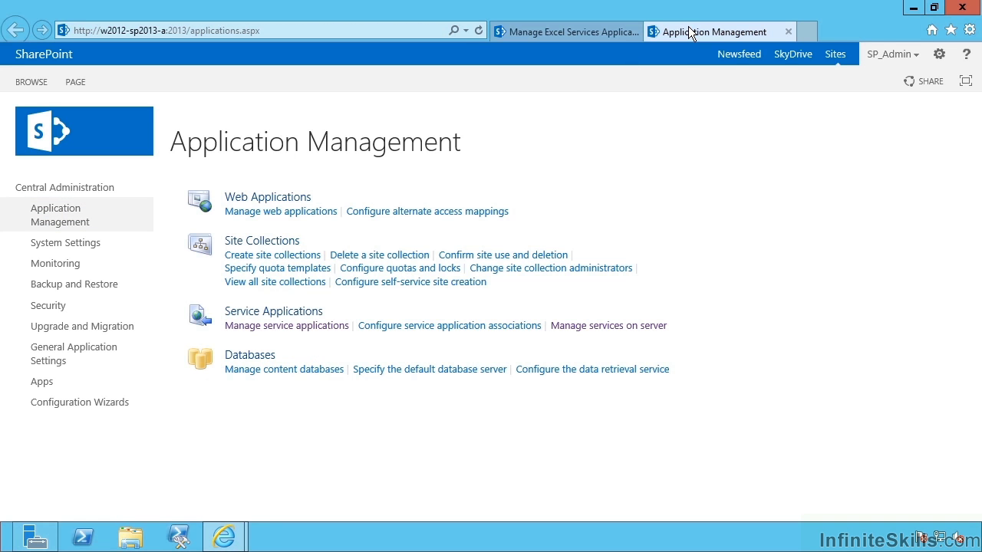
click(289, 332)
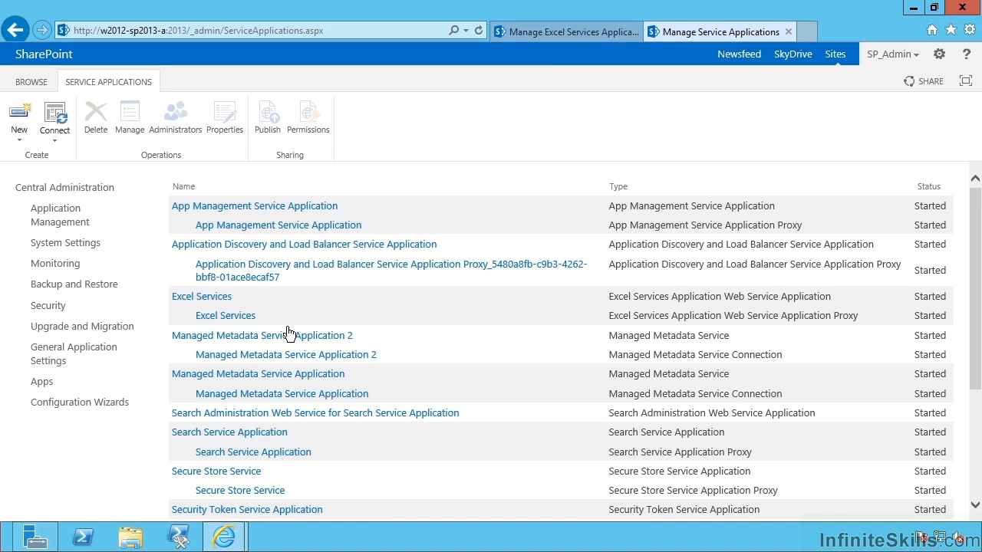
scroll(288, 331, down, 3)
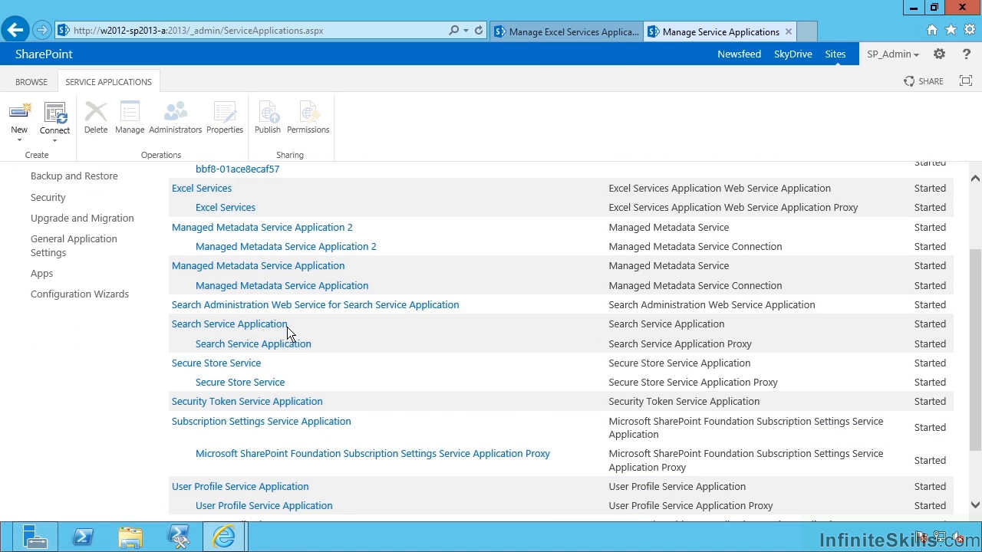
click(242, 366)
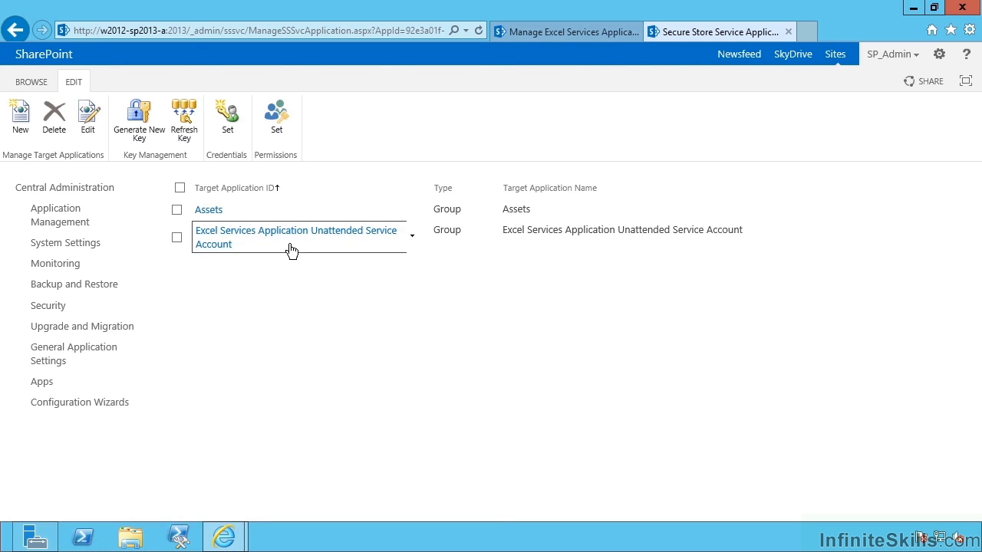
Edit the Excel Services target application, adding a contact e-mail and keeping its credential fields
click(412, 236)
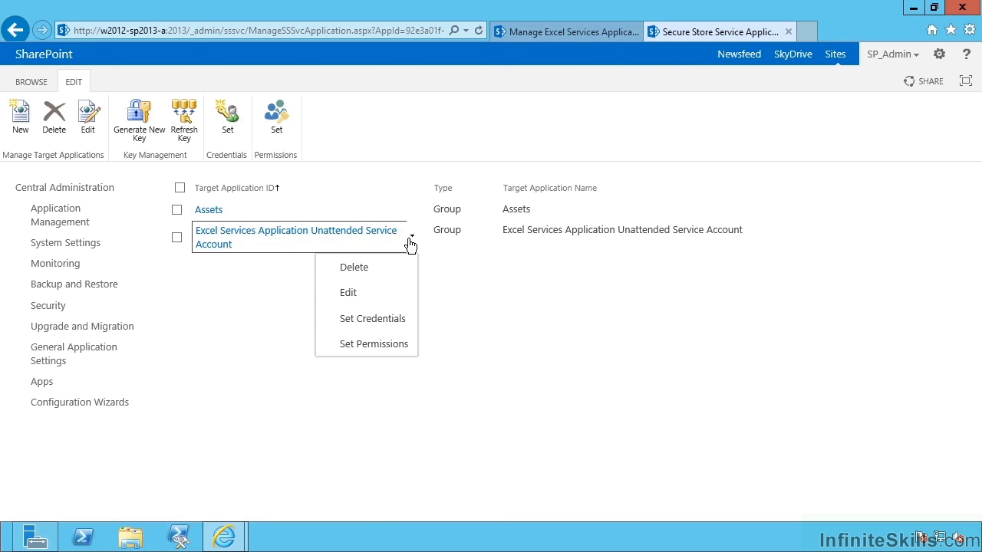
click(387, 296)
click(872, 488)
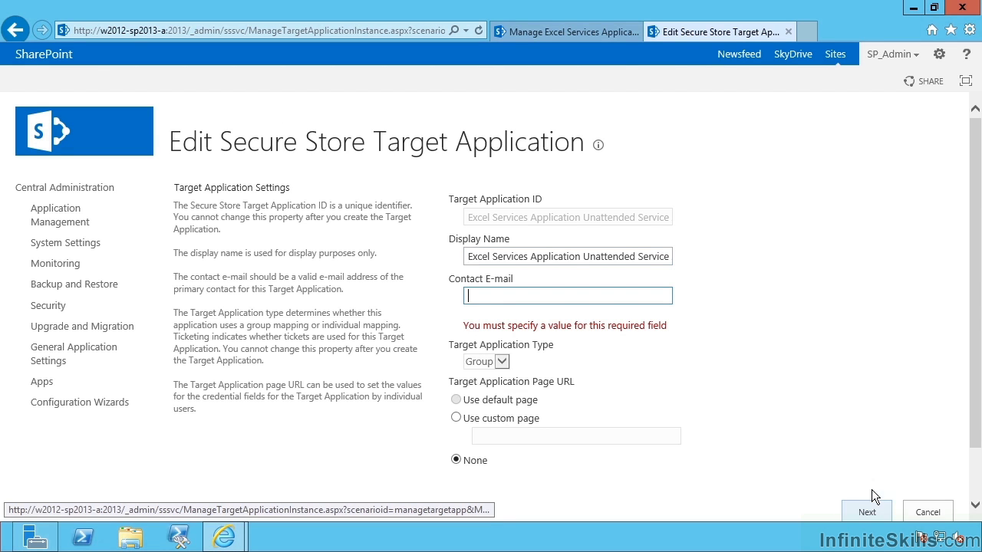
text(info@)
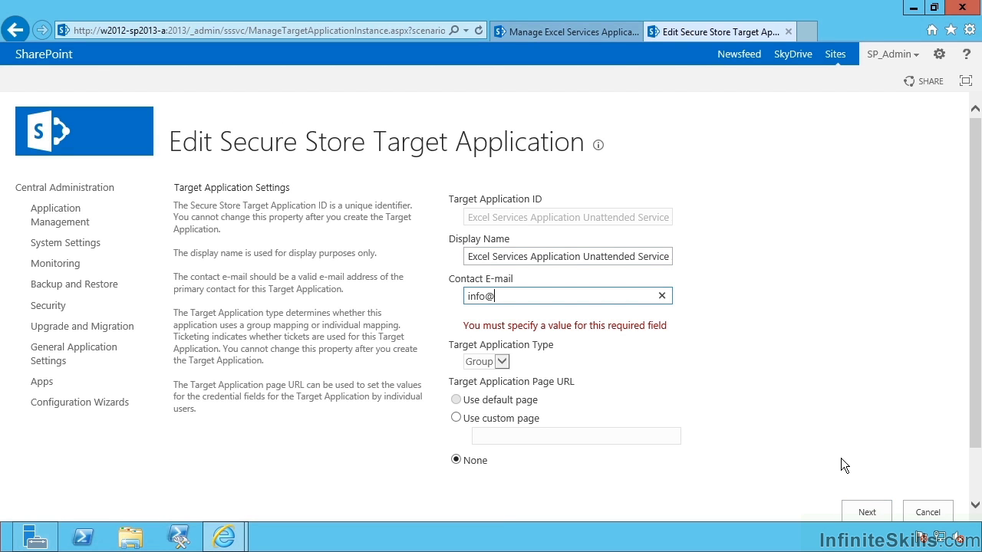
text(contoso.local)
click(864, 510)
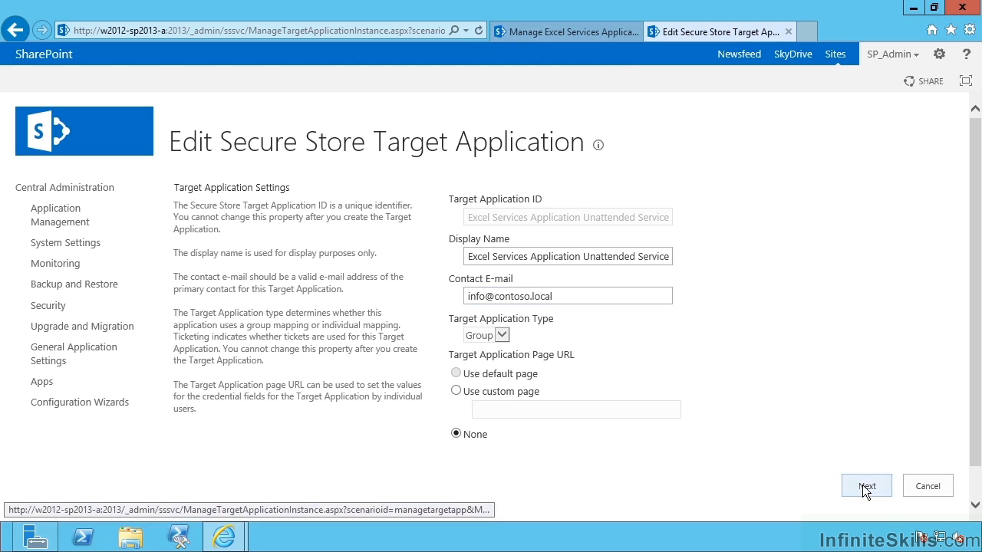
click(864, 487)
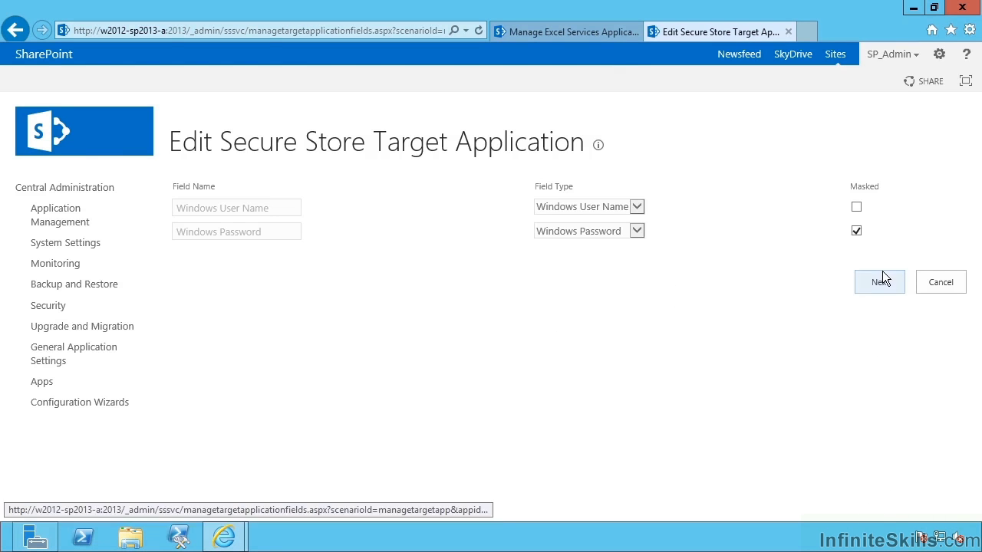
click(880, 276)
Keep SP_ServiceApps as the member and save the target application
click(562, 318)
double_click(473, 307)
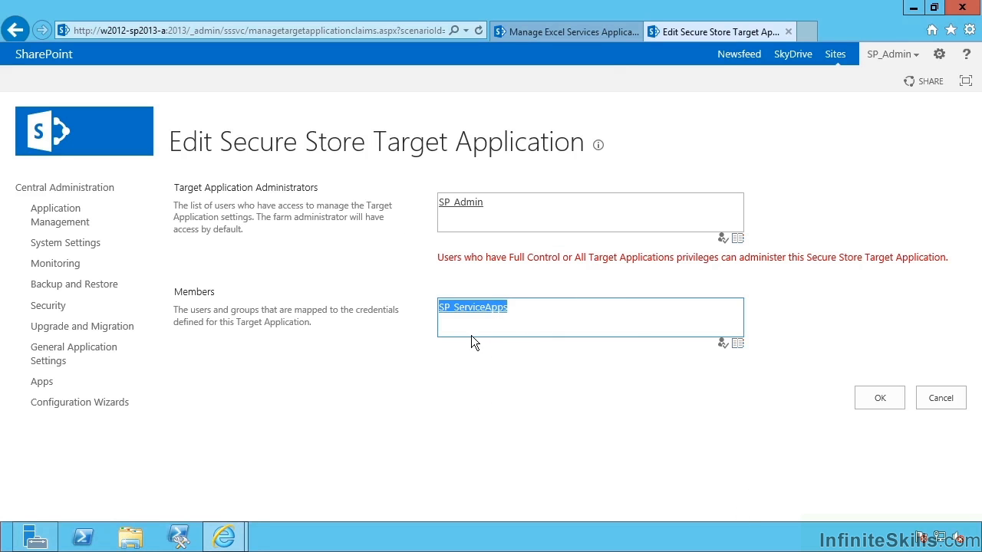
click(876, 400)
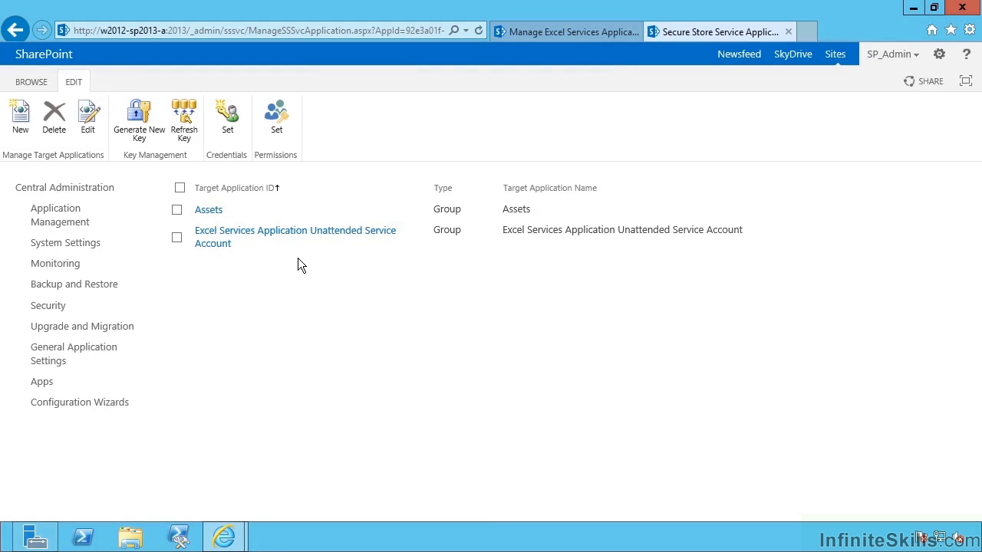
click(415, 237)
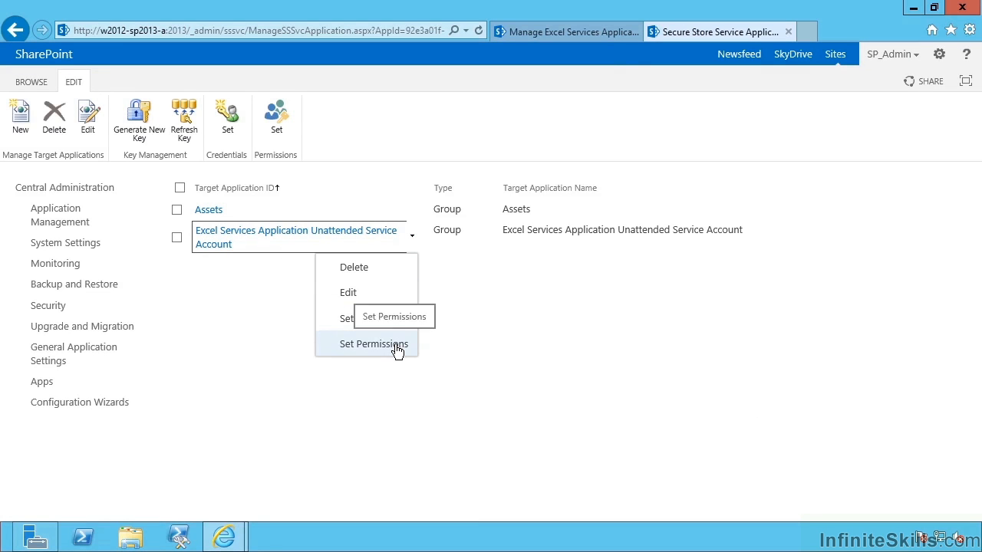
click(500, 332)
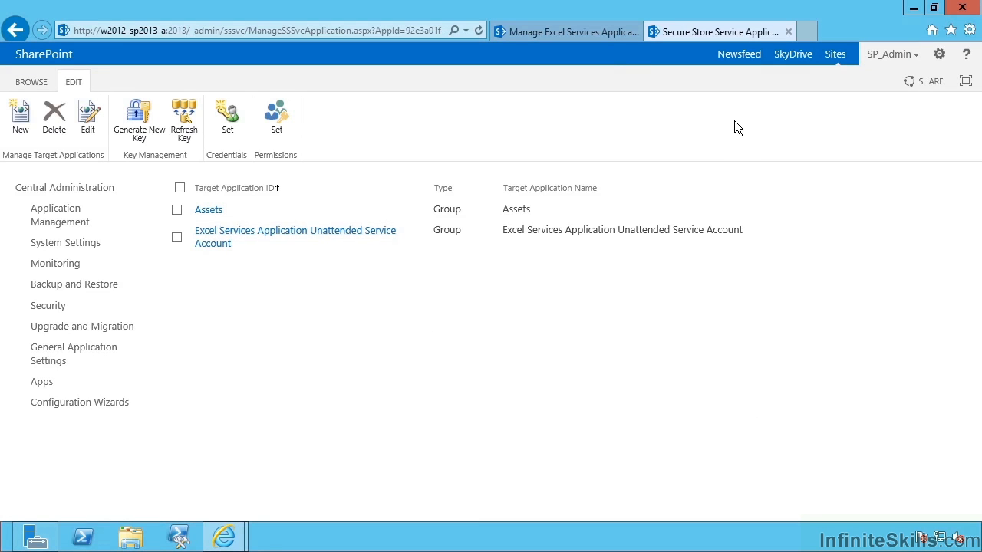
Close the Secure Store tab and go to the Excel Services Trusted File Locations list
click(787, 32)
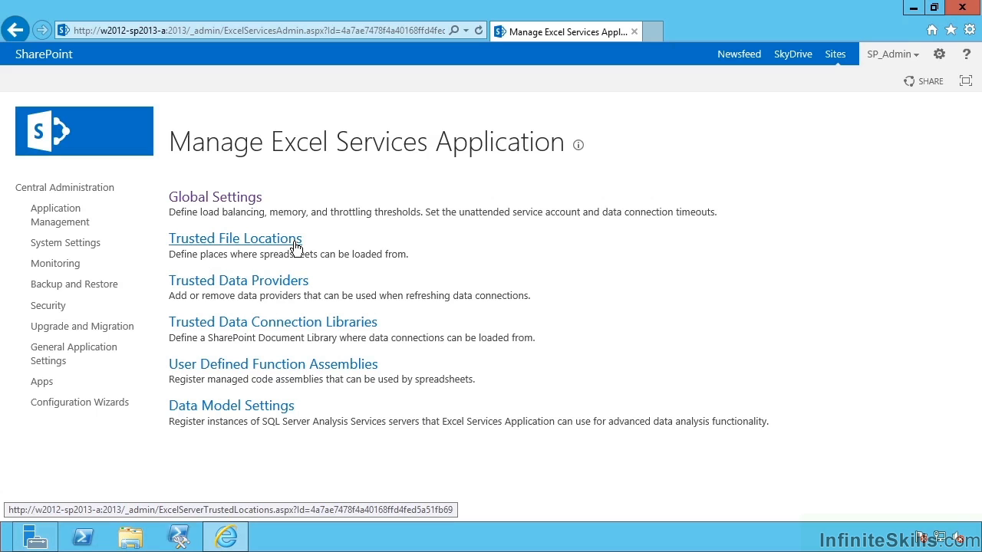
click(296, 244)
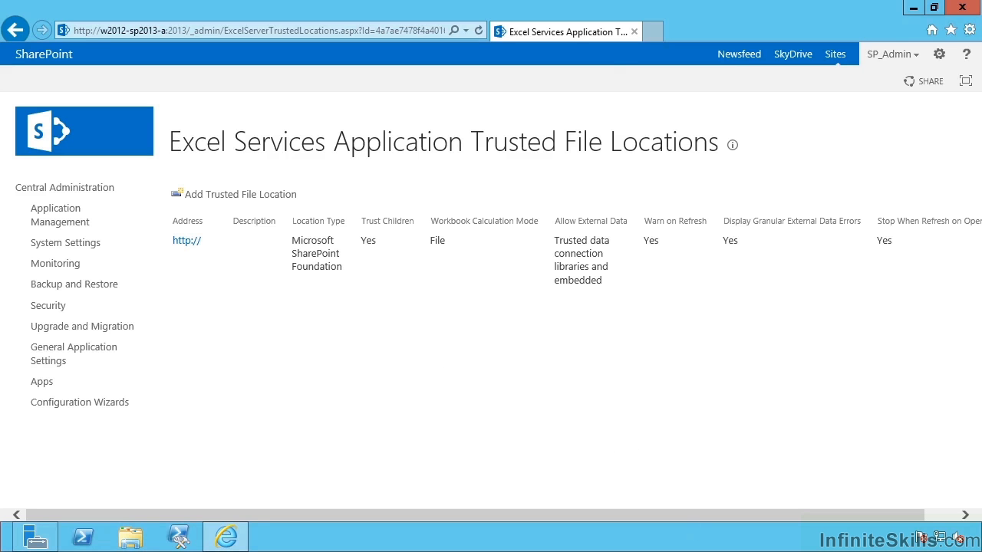
click(195, 243)
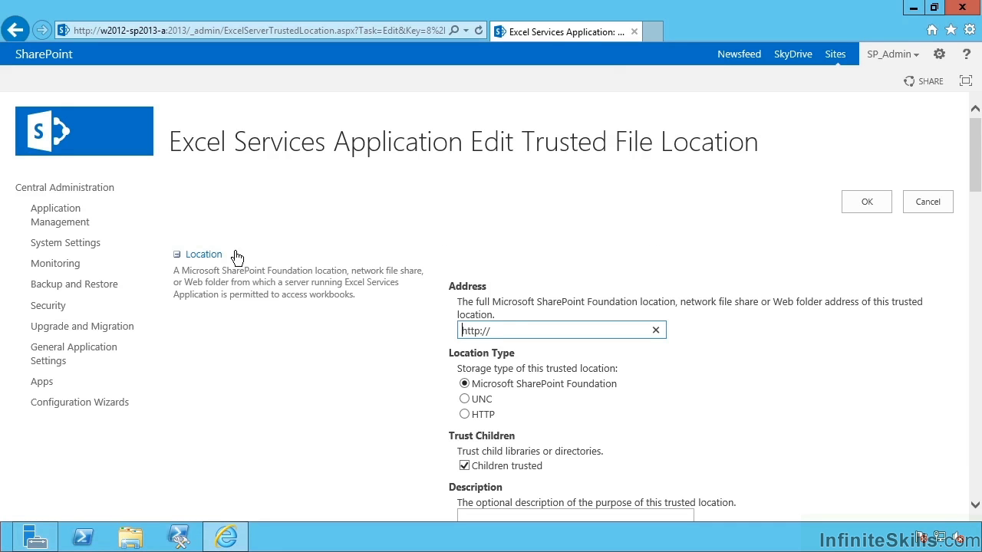
click(572, 327)
scroll(593, 356, down, 3)
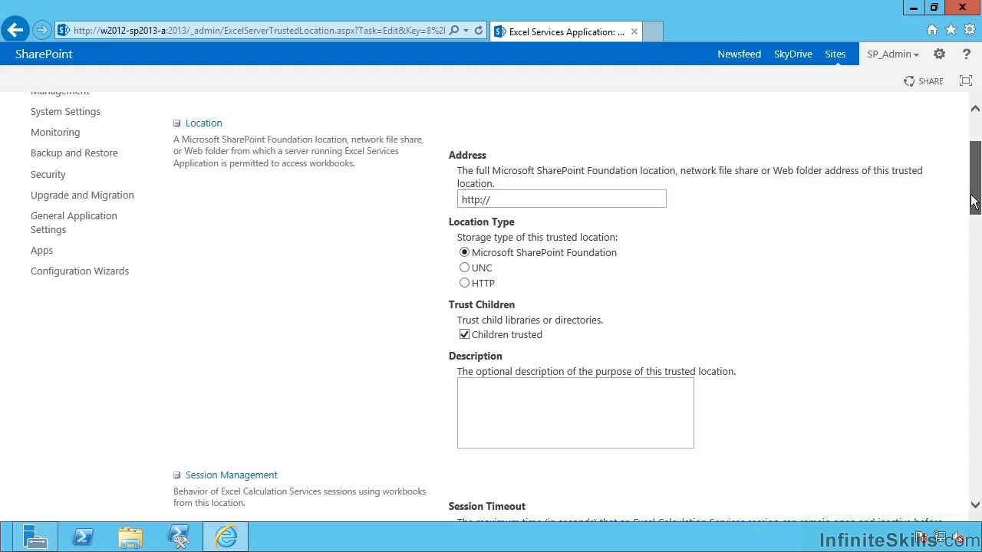
drag(972, 196, 972, 263)
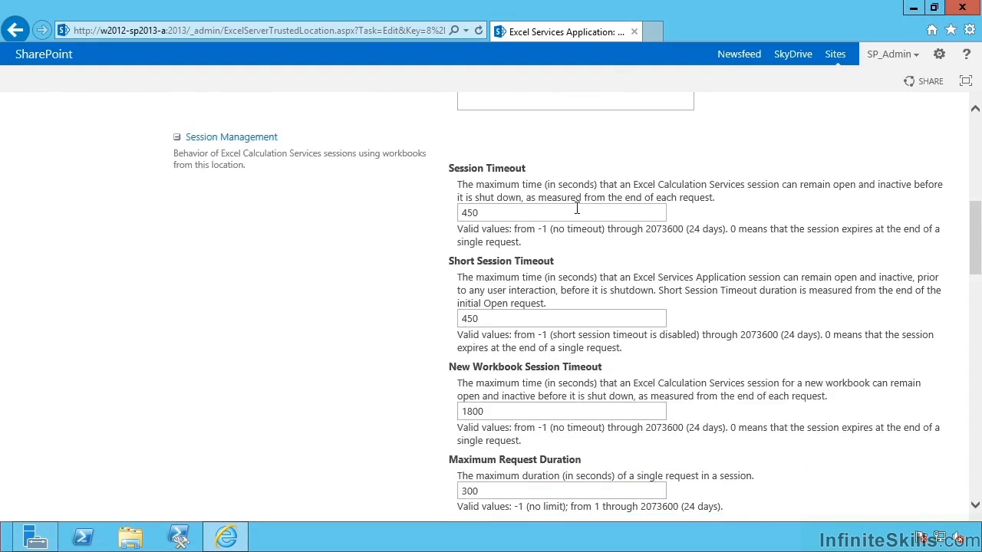
scroll(656, 322, down, 4)
scroll(654, 320, down, 2)
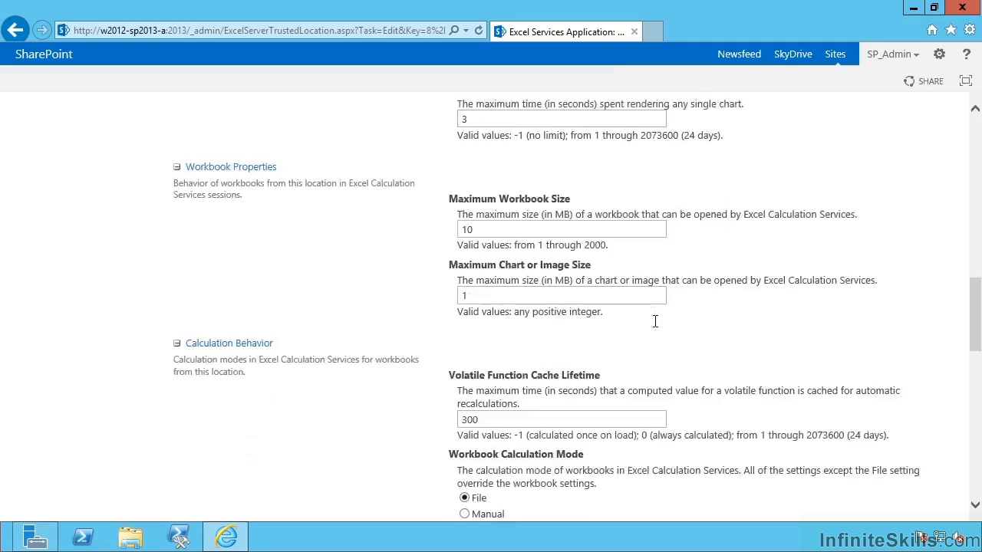
scroll(623, 372, down, 2)
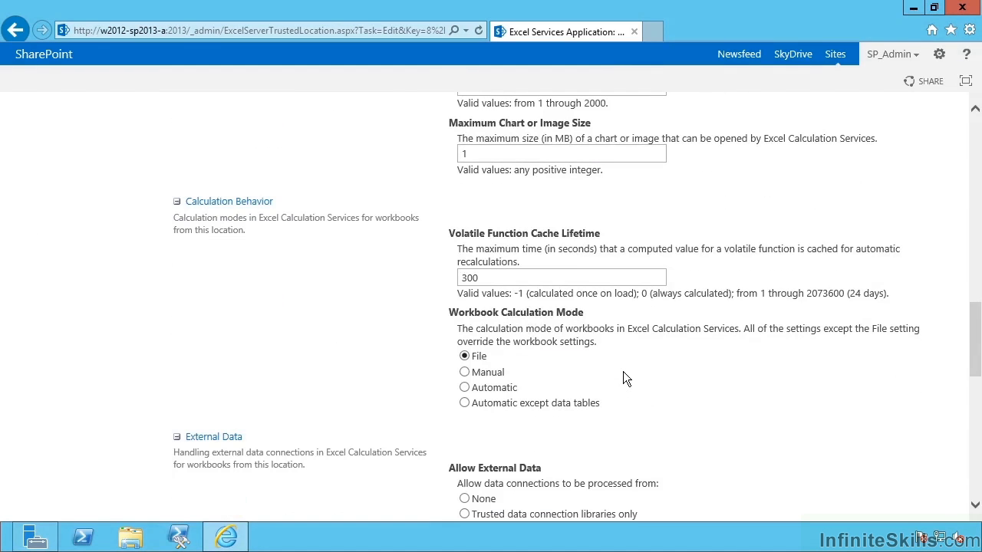
scroll(623, 371, down, 2)
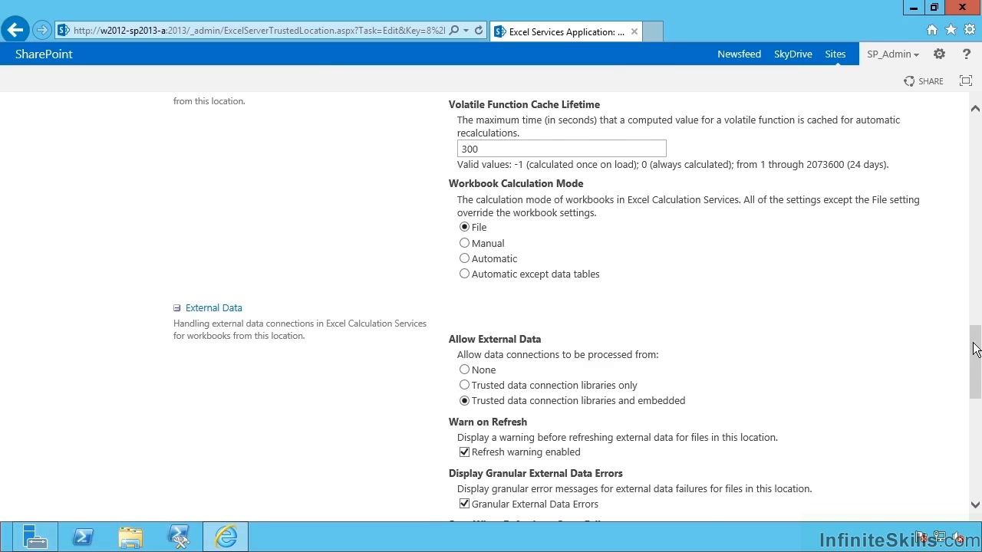
scroll(973, 349, down, 3)
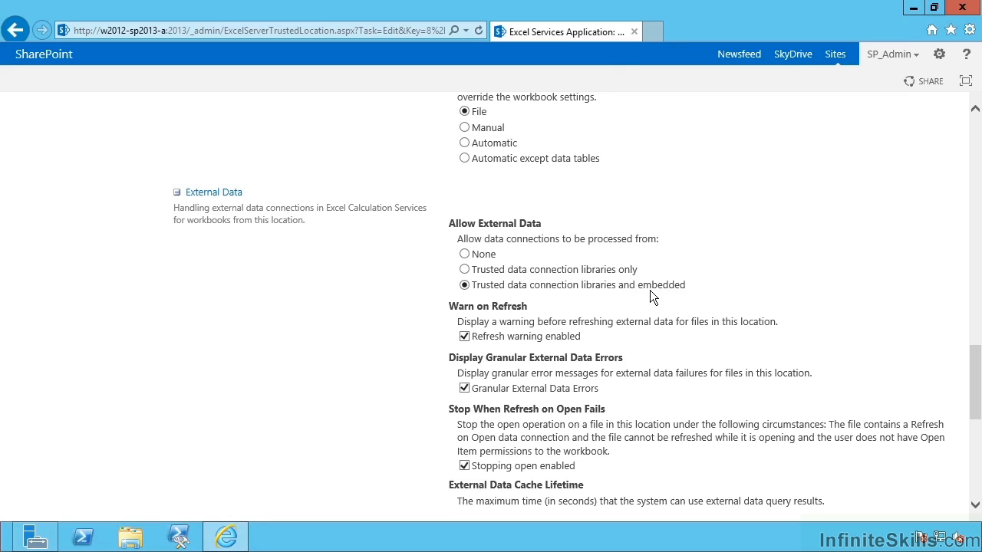
click(607, 273)
mouse_move(483, 253)
mouse_move(523, 277)
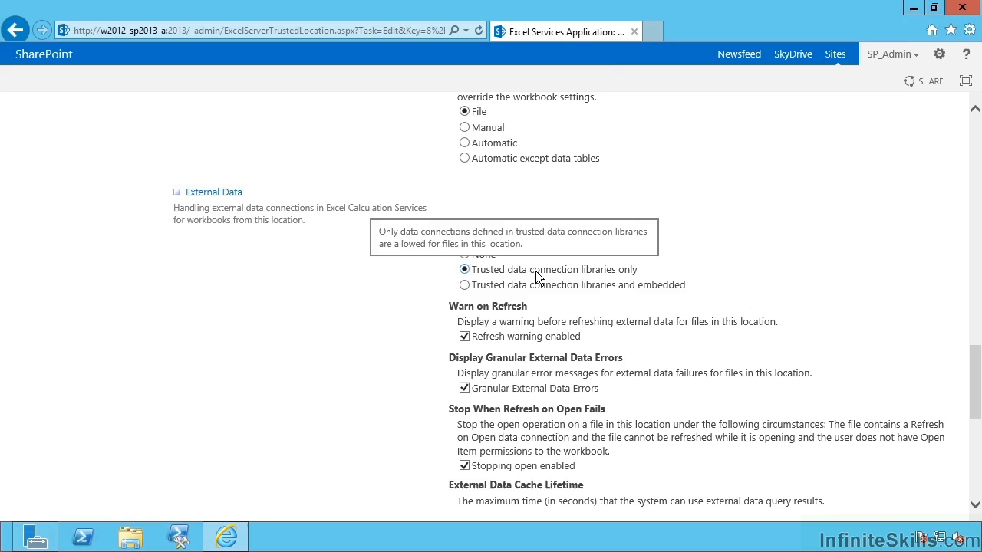
click(536, 283)
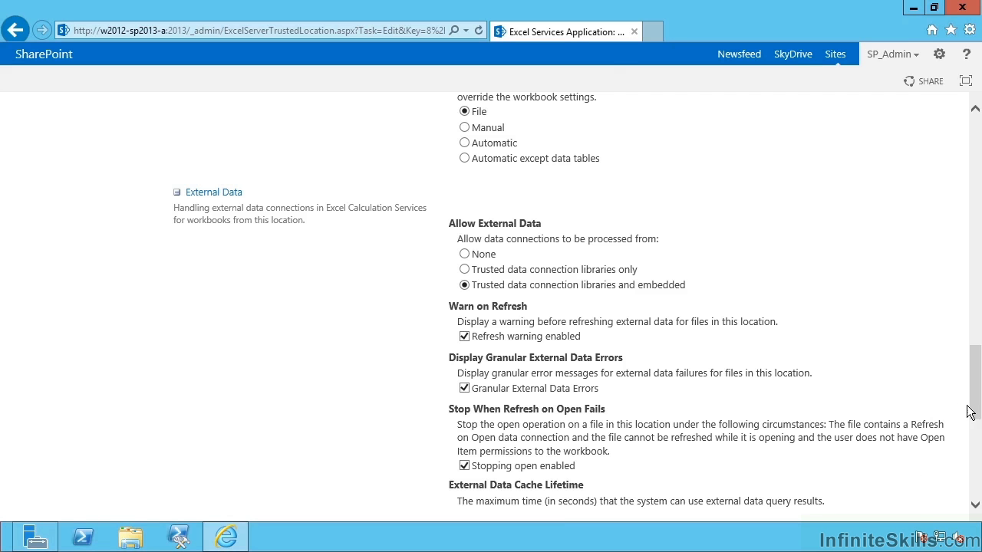
click(976, 429)
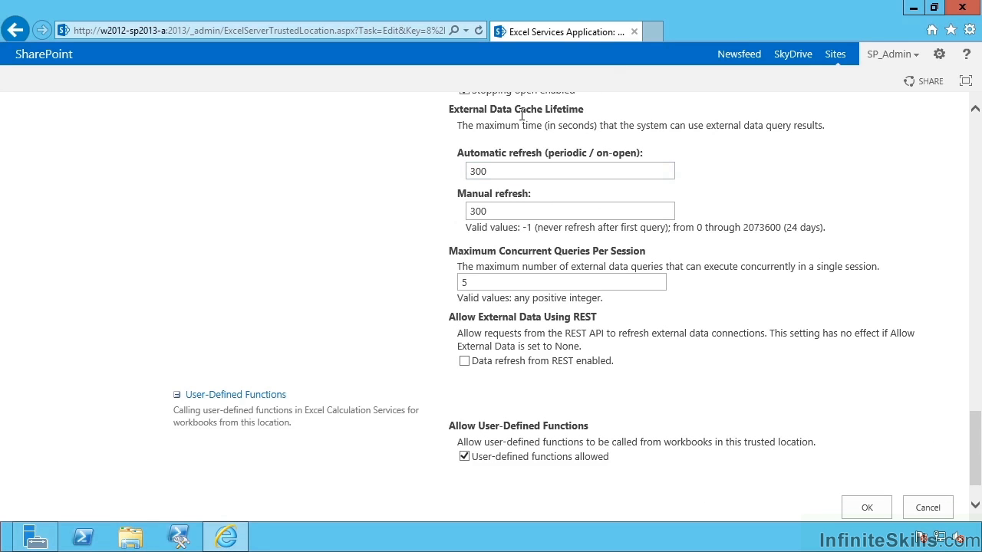
Review cache lifetime and concurrent query values, then enable data refresh from REST
click(540, 174)
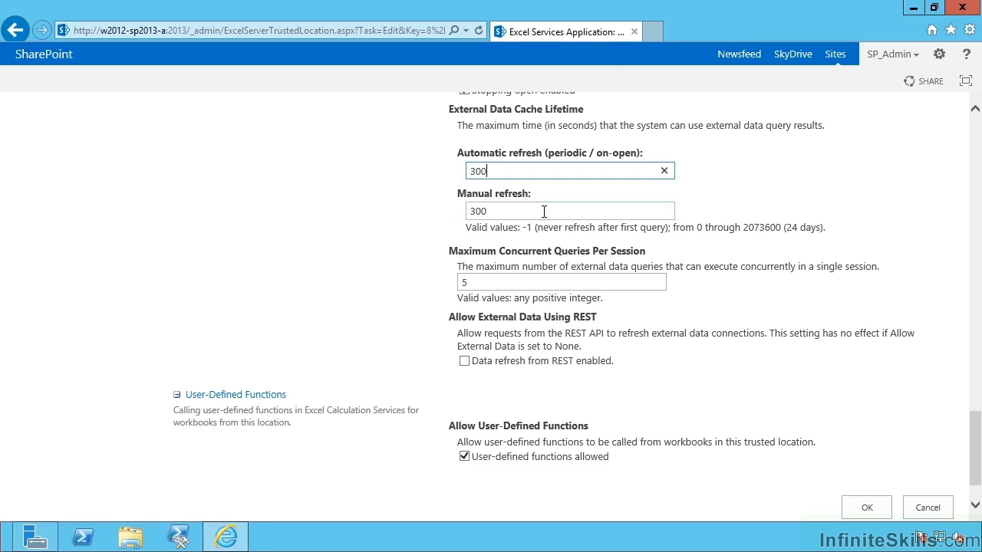
click(544, 212)
click(568, 282)
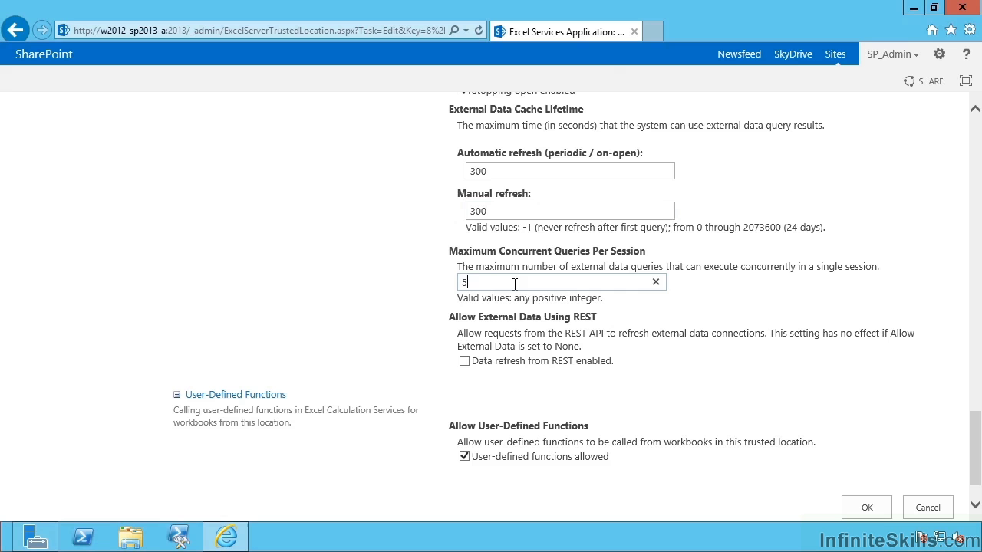
click(465, 361)
scroll(613, 430, down, 2)
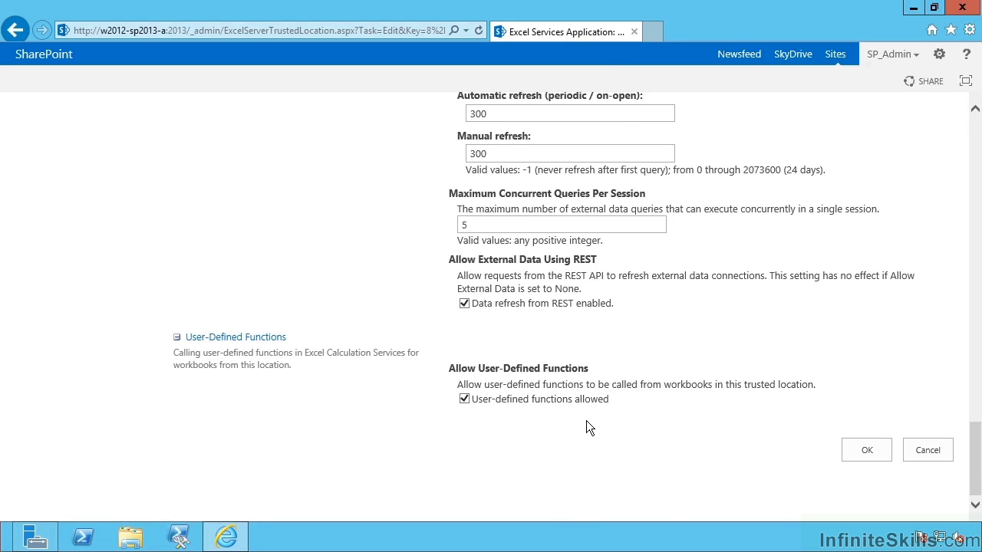
Save the trusted file location and review the Trusted Data Providers list
click(847, 451)
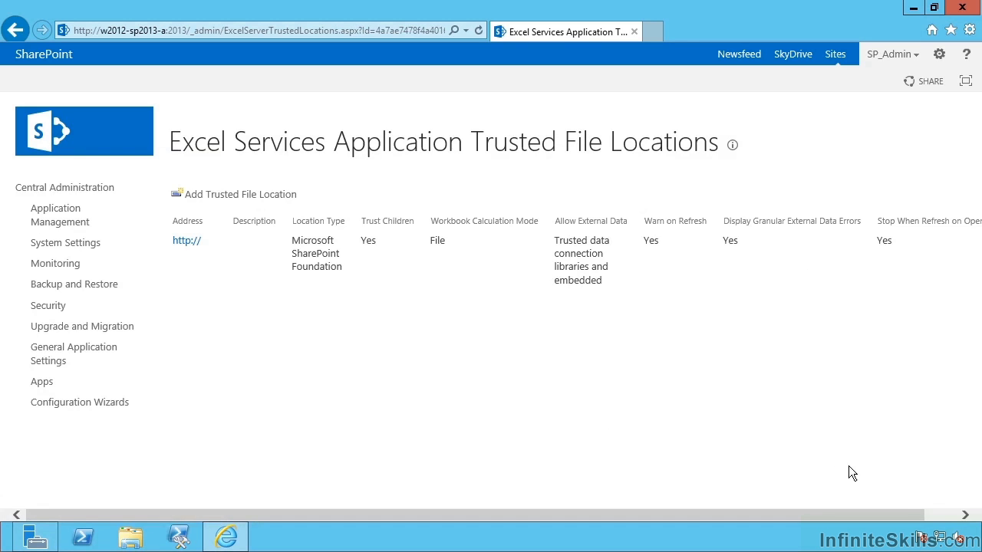
click(14, 29)
click(14, 29)
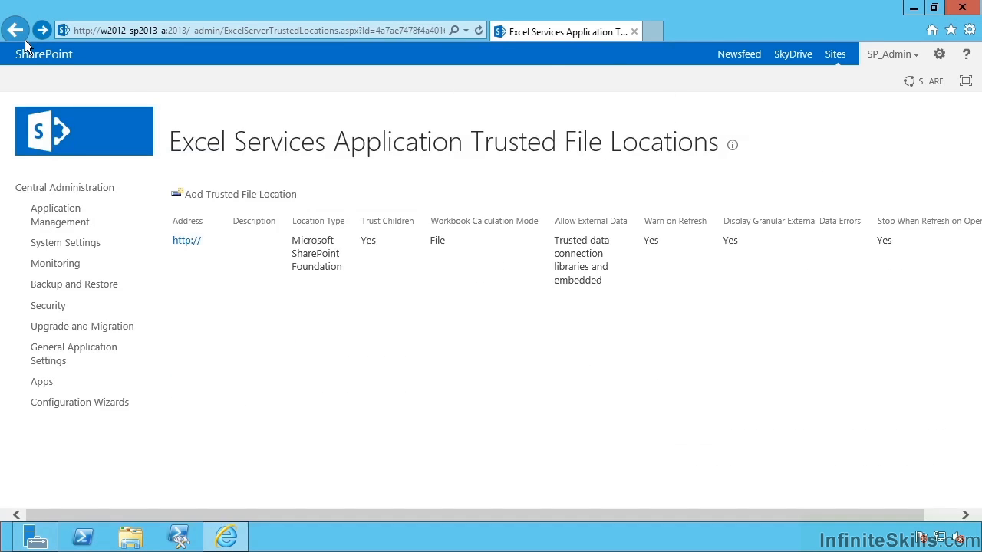
click(14, 29)
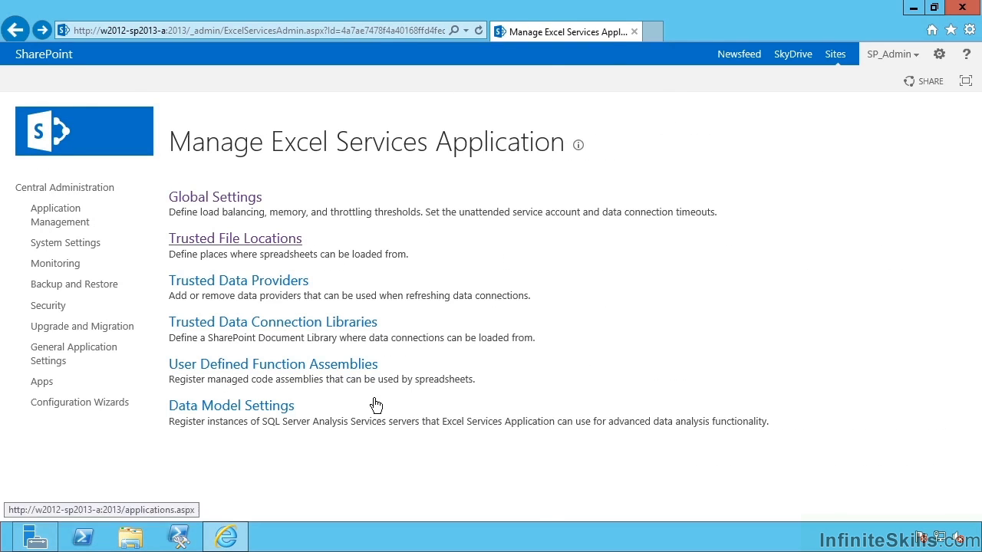
click(269, 289)
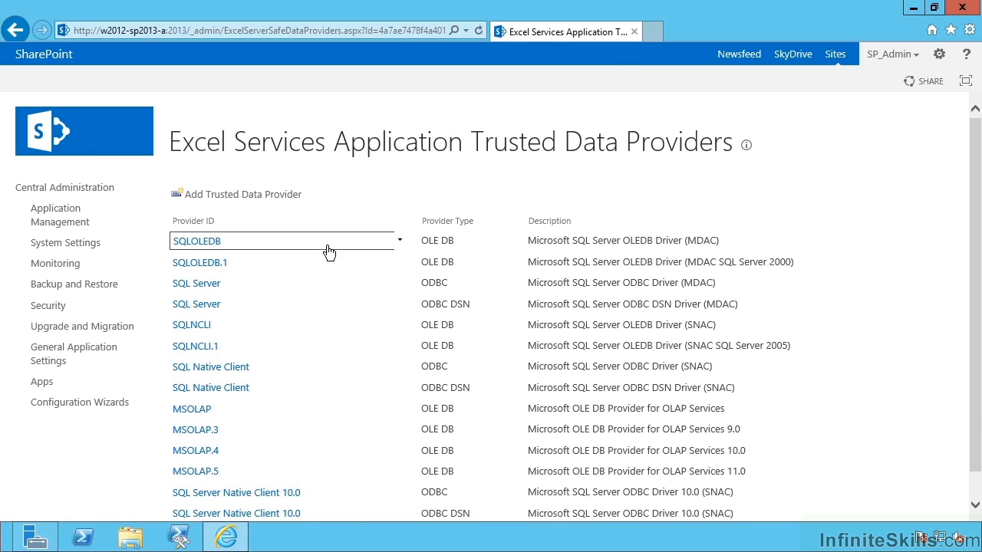
scroll(326, 246, down, 1)
scroll(323, 284, up, 1)
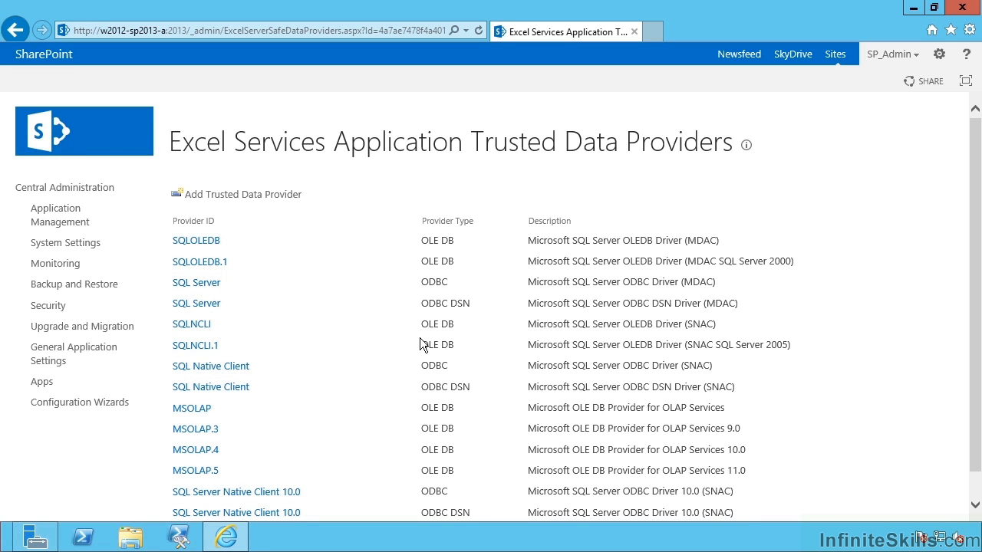
scroll(418, 325, down, 1)
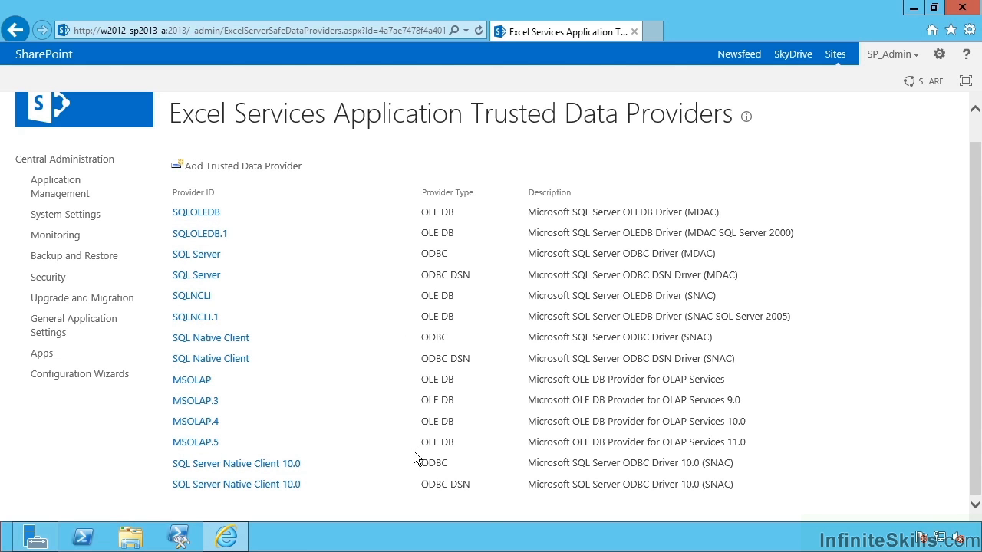
Open and cancel the Add Trusted Data Provider form, returning to Manage Excel Services Application
click(265, 168)
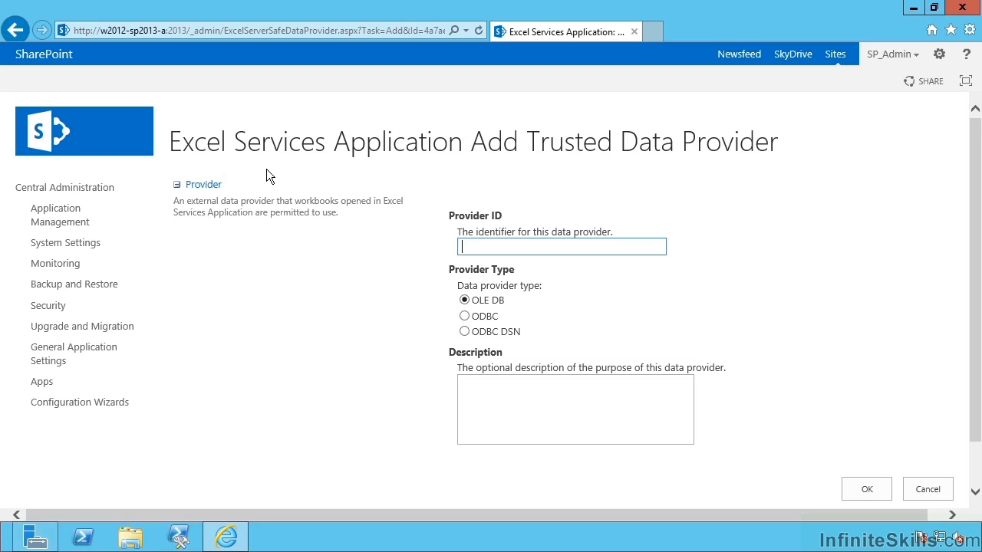
click(927, 489)
right_click(19, 32)
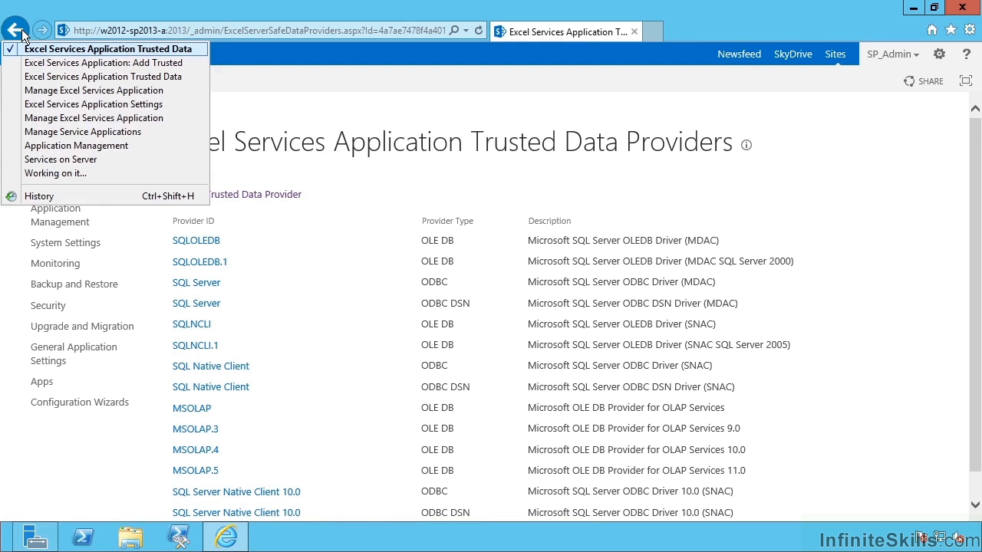
click(67, 89)
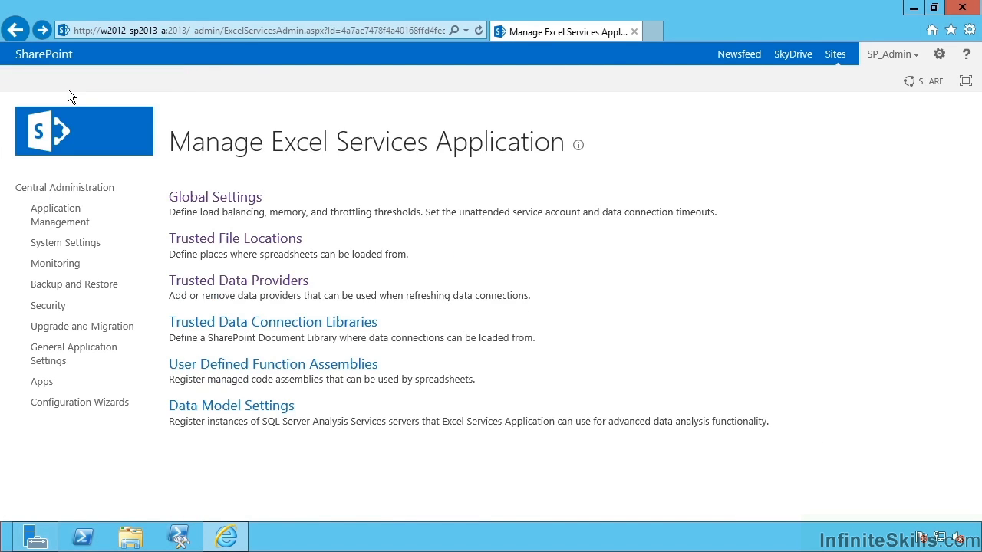
Go to Trusted Data Connection Libraries and open the Add Trusted Data Connection Library form
click(287, 328)
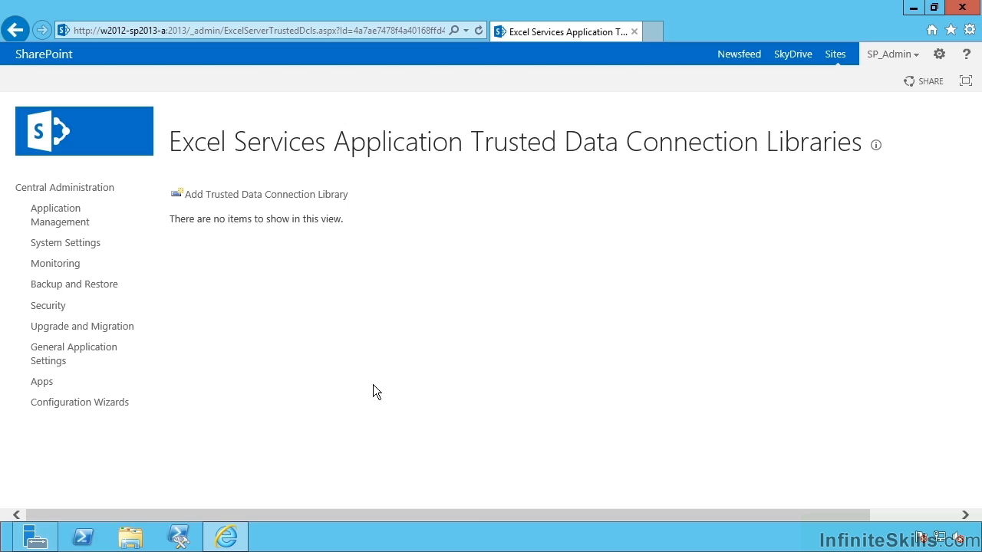
click(305, 196)
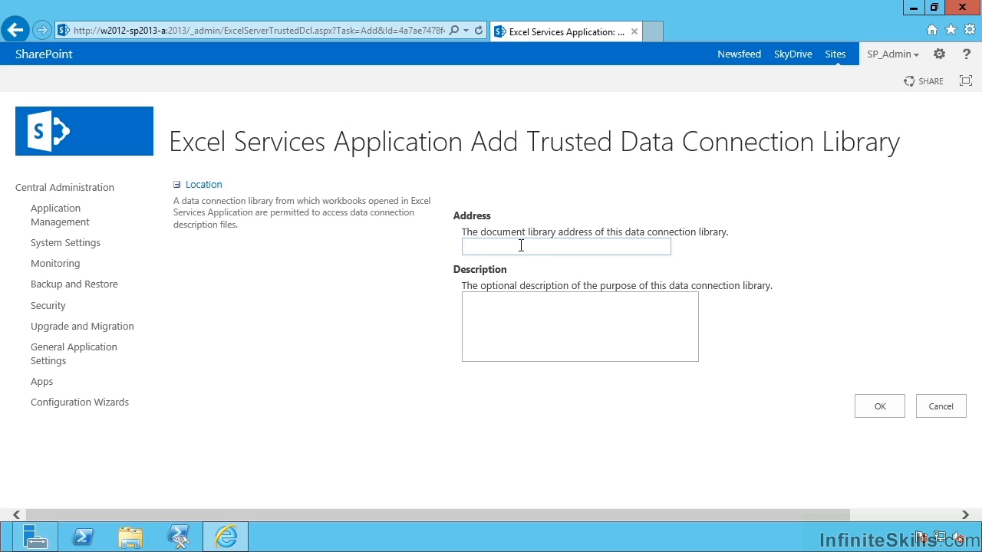
Abandon the data connection library form and return to Manage Excel Services Application
click(937, 408)
right_click(14, 30)
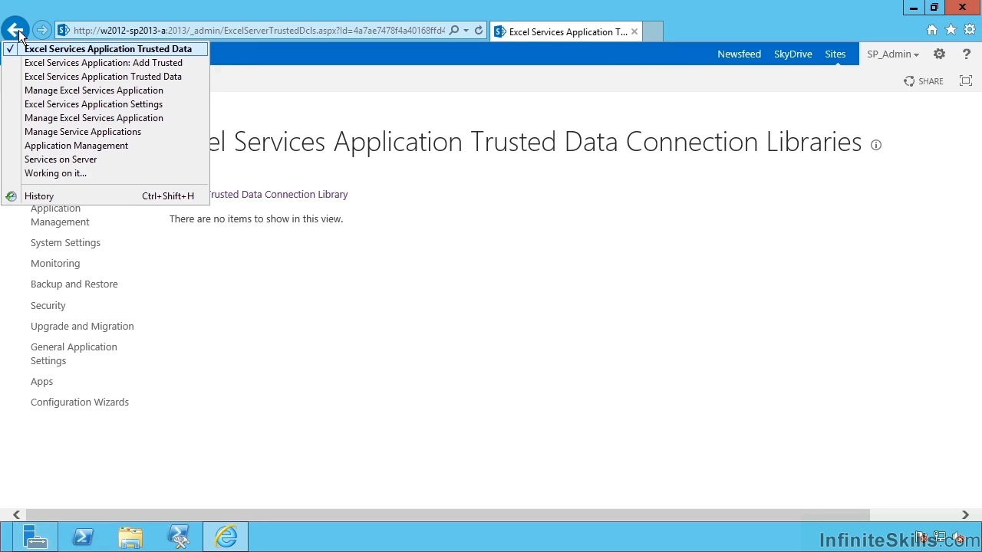
click(50, 87)
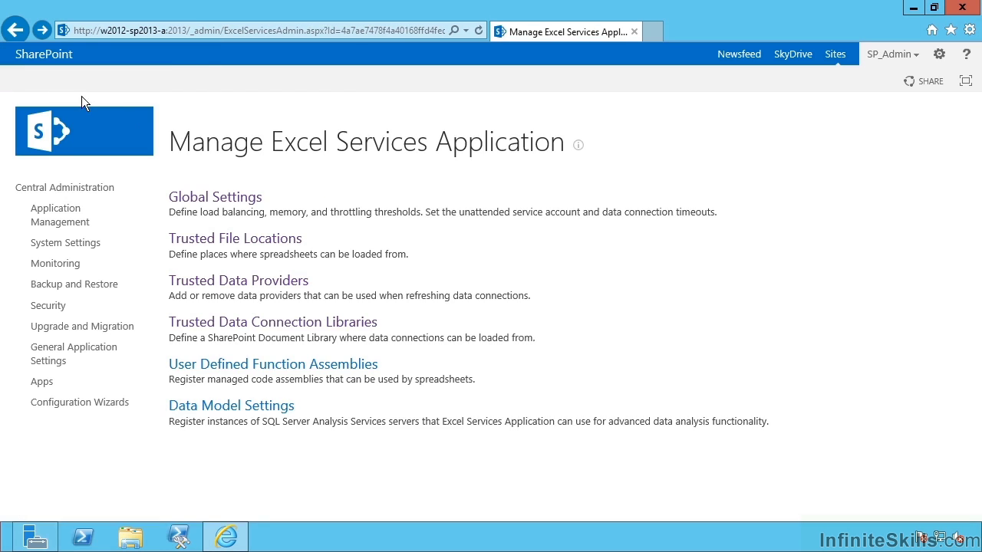
Review the Add User-Defined Function Assembly form, trying file path and global cache locations, then cancel
click(274, 370)
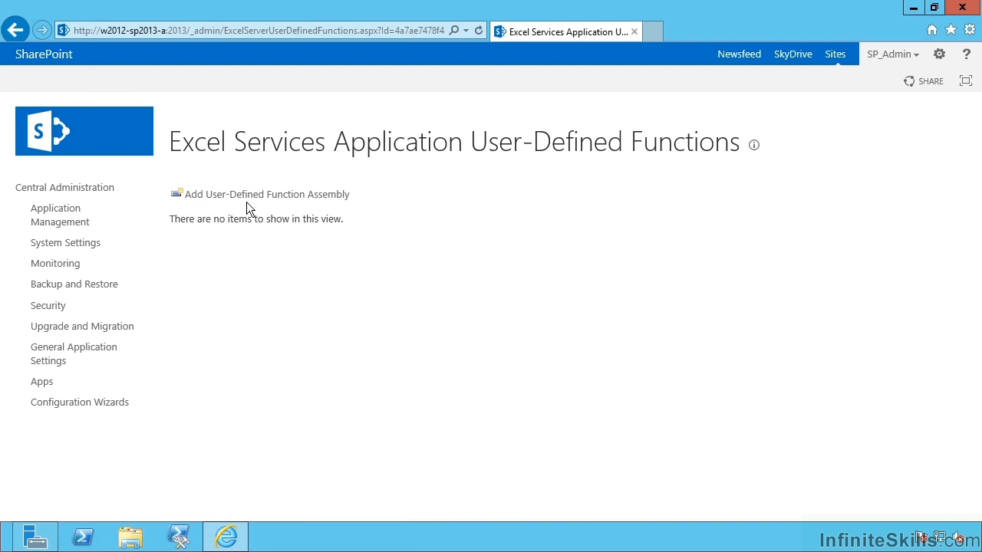
click(253, 196)
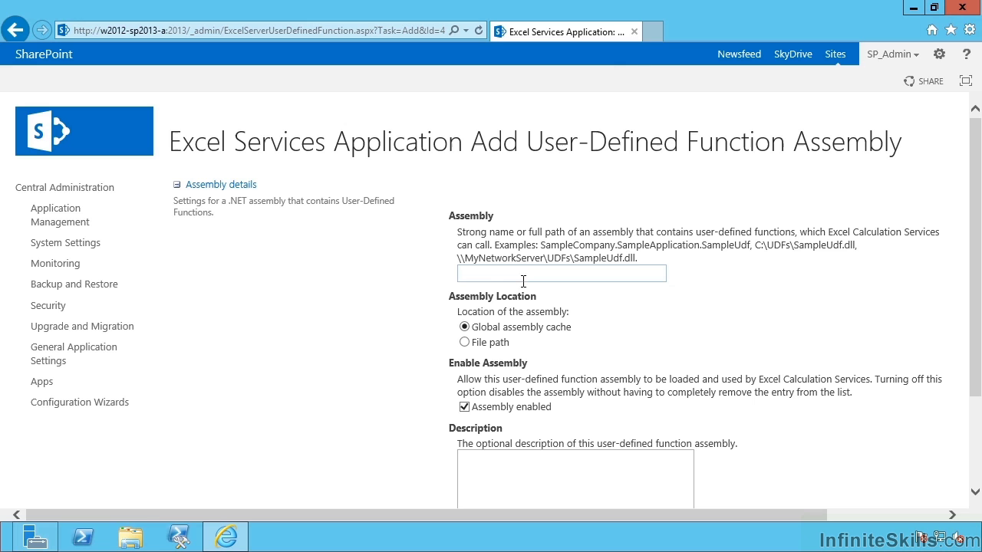
click(643, 272)
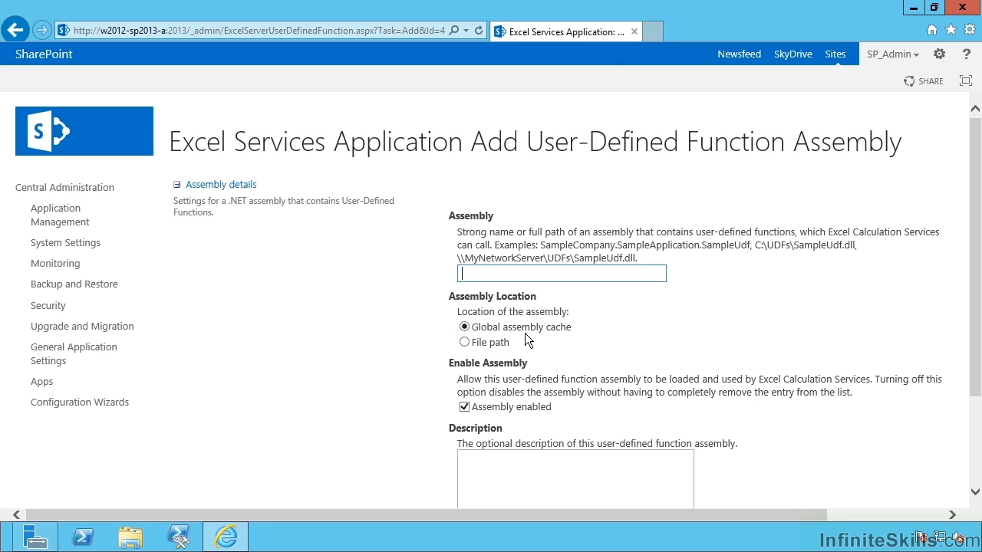
click(508, 344)
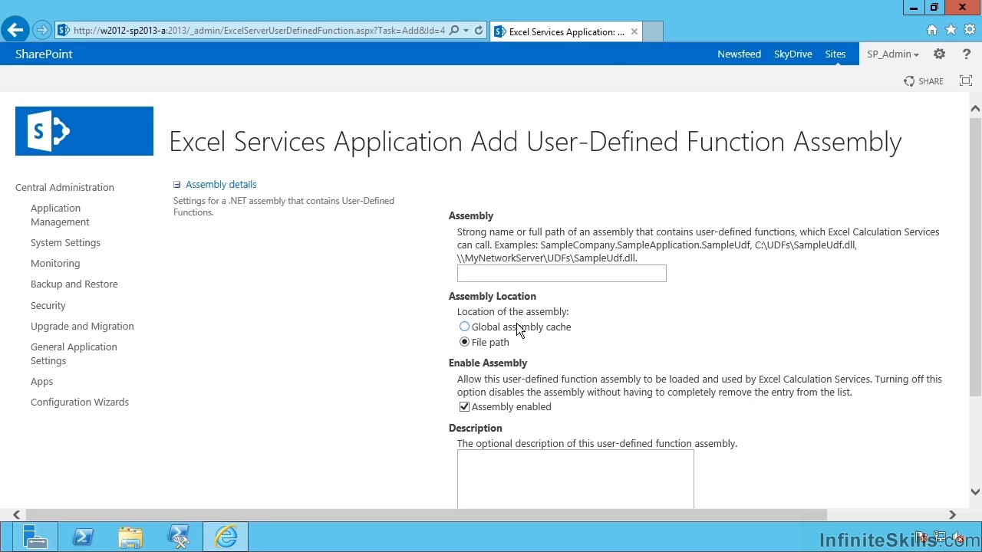
click(518, 328)
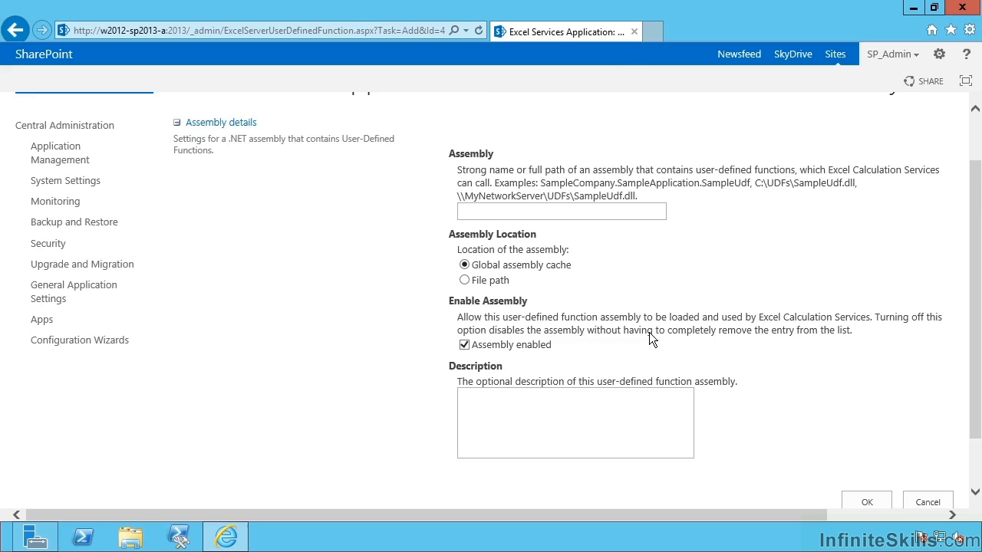
scroll(648, 332, down, 3)
click(932, 435)
right_click(16, 29)
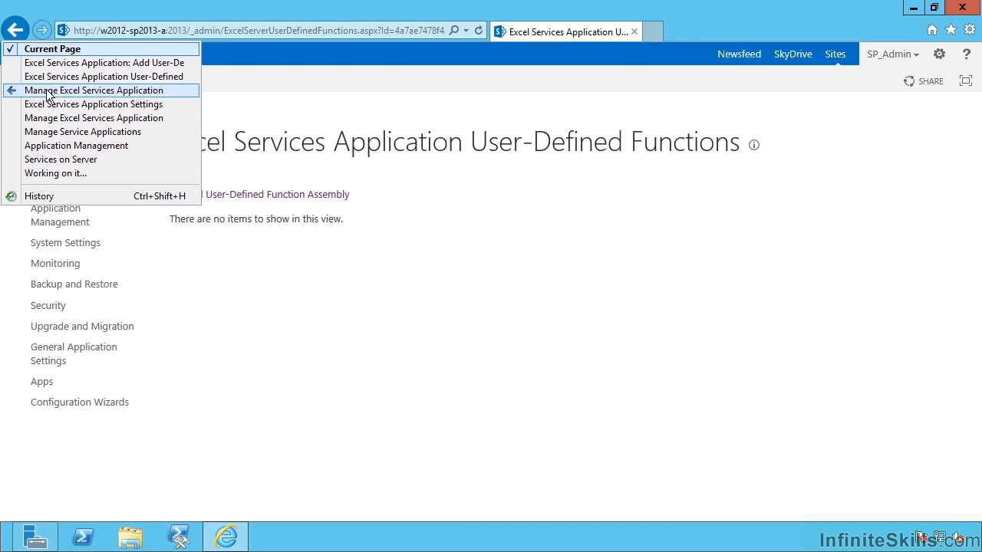
Start adding a Data Model Settings analysis server, cancel, and return to Manage Excel Services Application
click(87, 90)
click(252, 414)
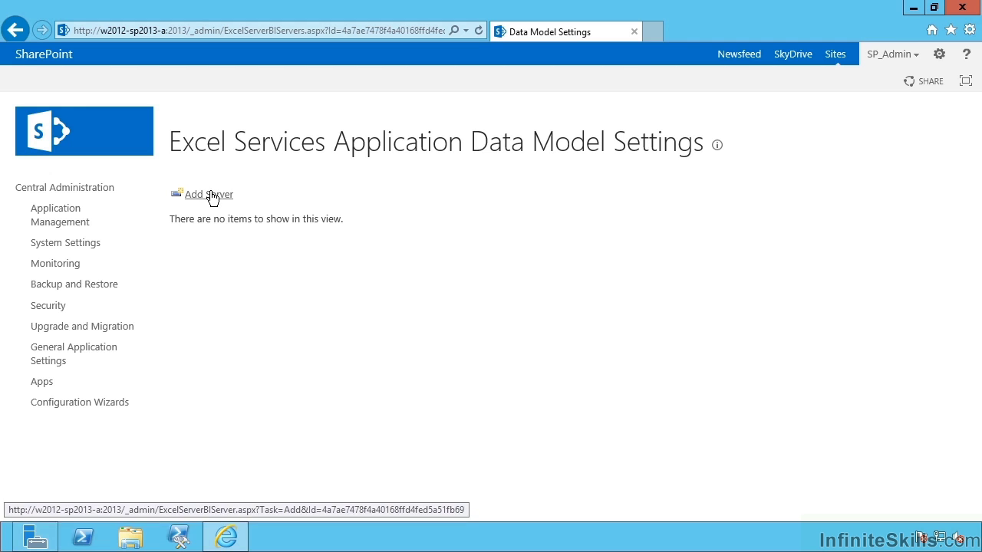
click(209, 193)
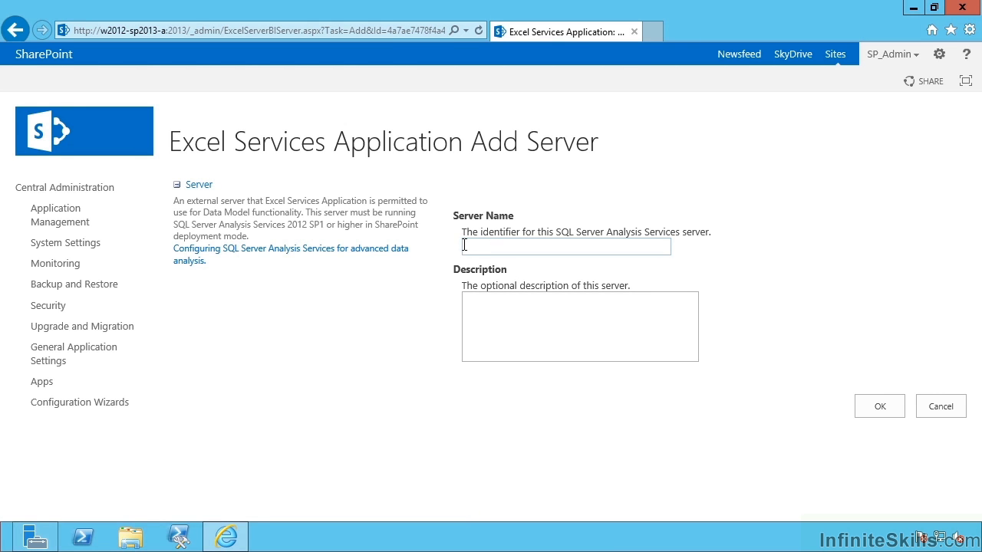
click(533, 245)
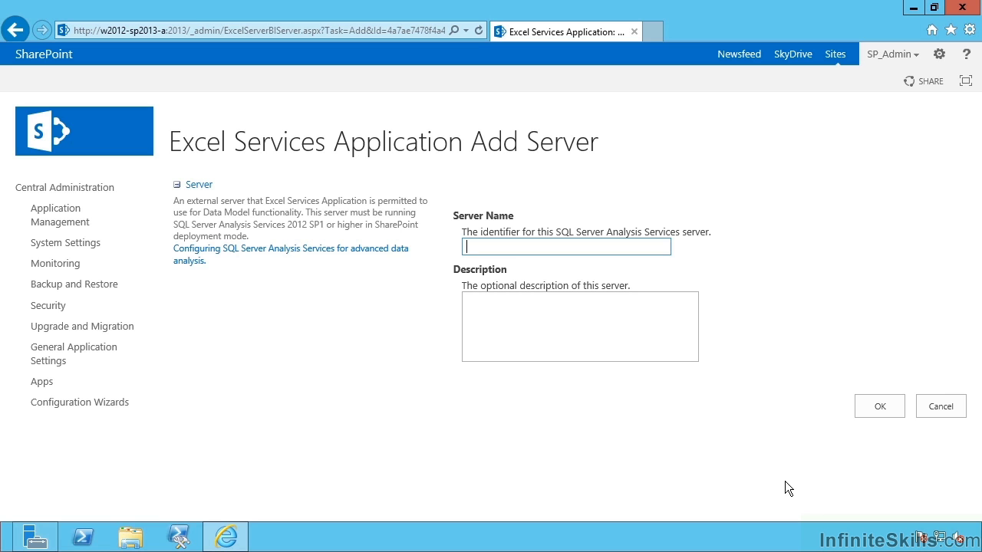
click(957, 407)
right_click(15, 29)
click(44, 91)
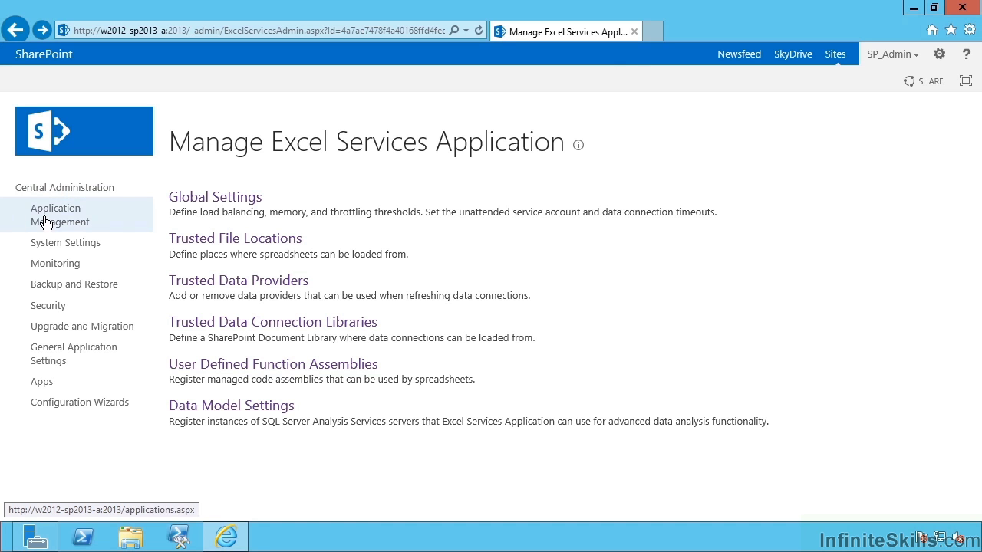
Start a new site collection titled 'BI Hub' with URL name bihub
click(41, 220)
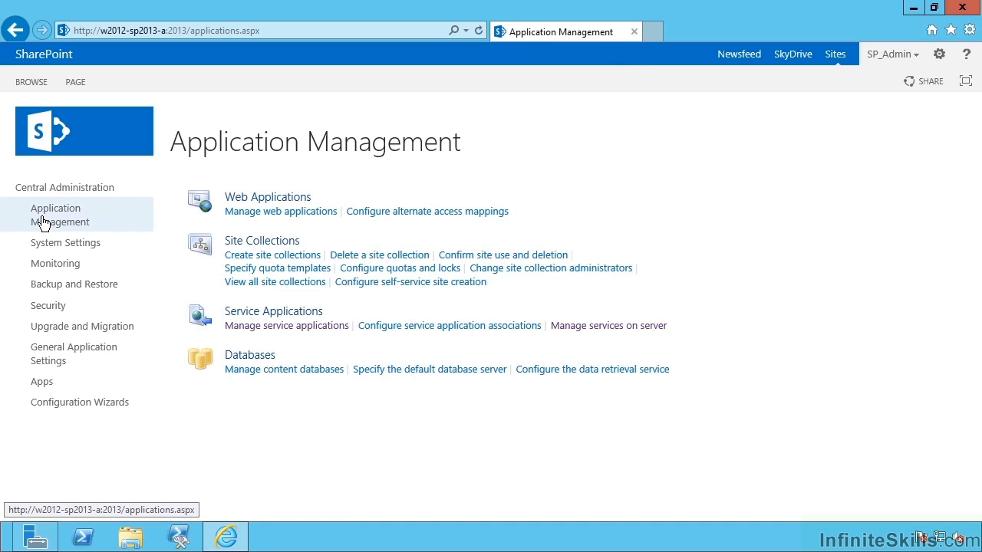
click(262, 255)
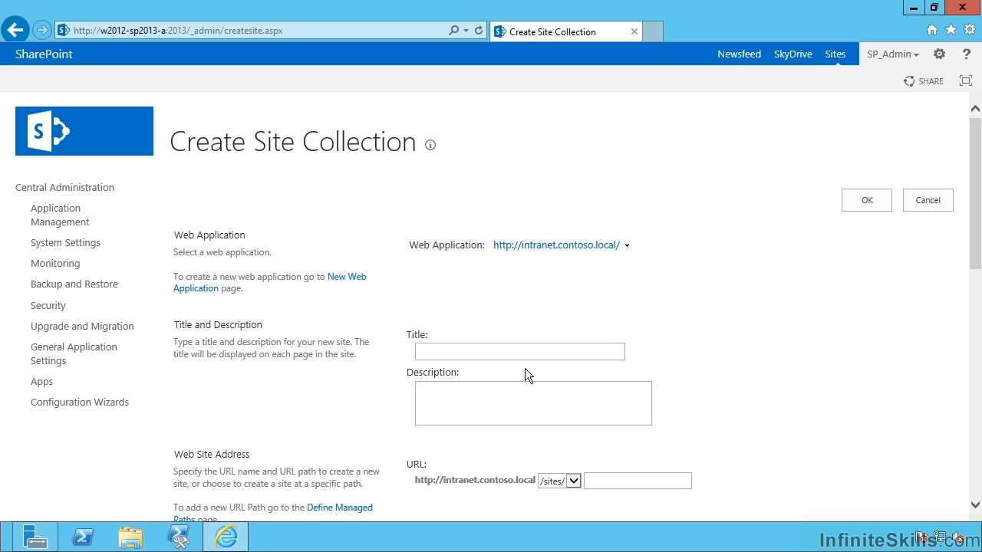
click(532, 350)
text(Bl)
text( Hub)
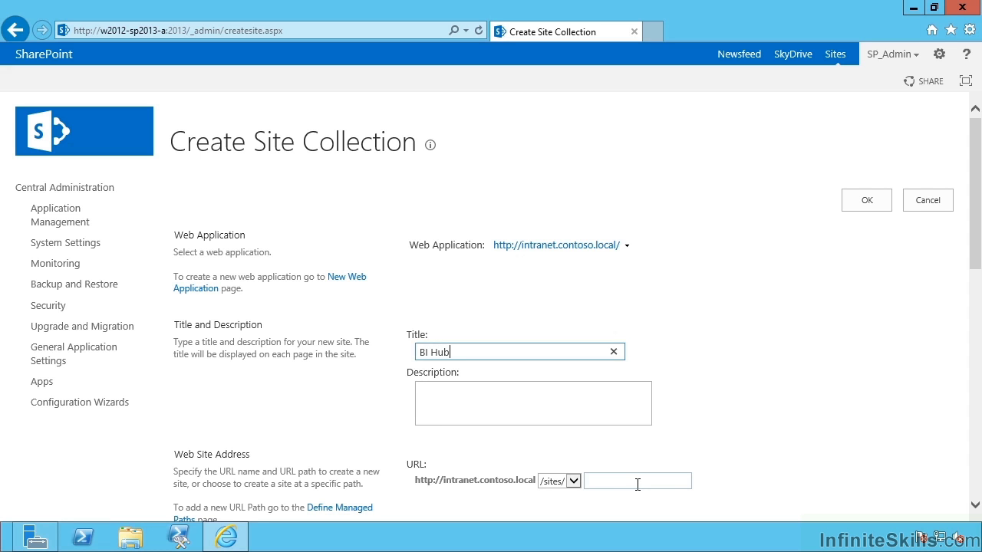
click(638, 480)
text(bihub)
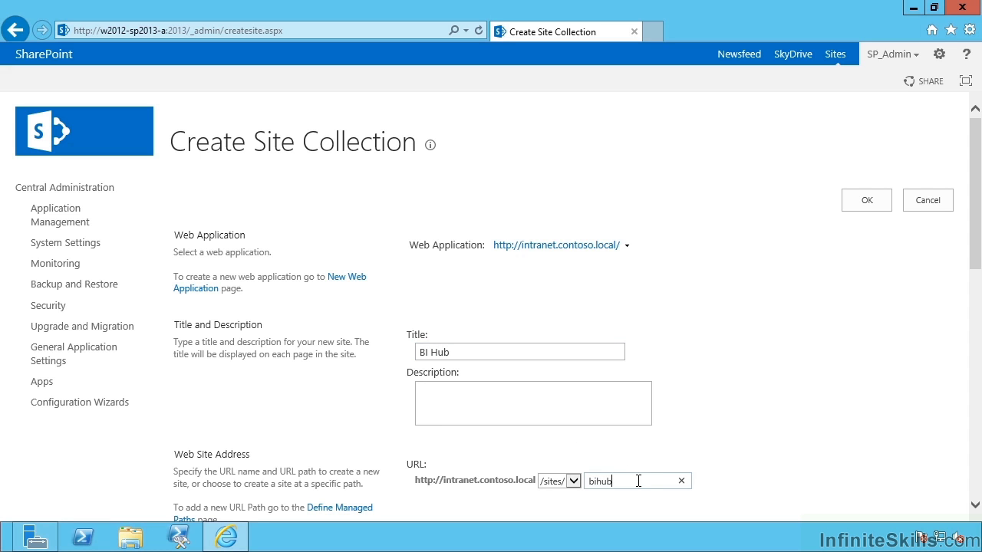
click(909, 418)
Choose the Enterprise Business Intelligence Center template, set the admin account as primary administrator, and create it
scroll(890, 421, down, 3)
scroll(863, 428, down, 3)
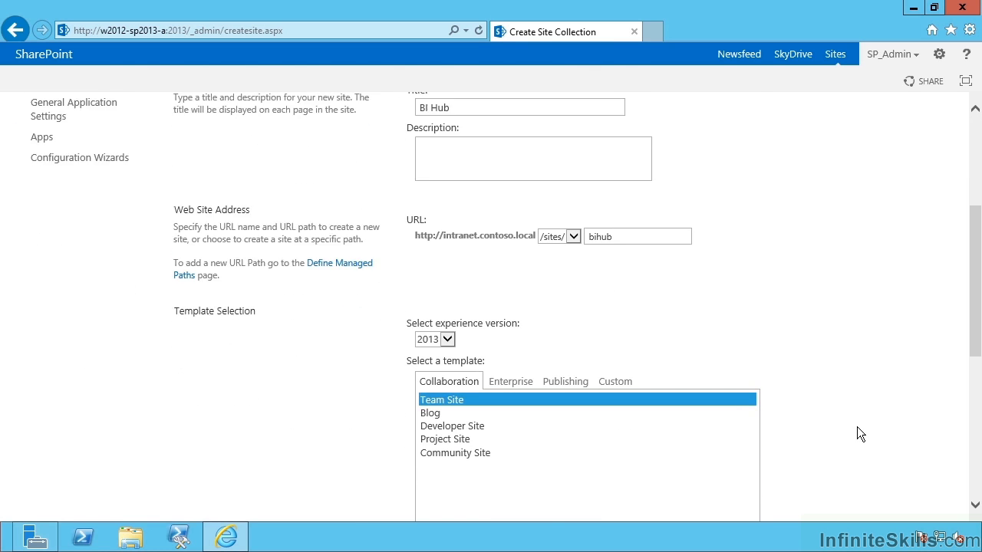
scroll(835, 384, down, 3)
click(512, 239)
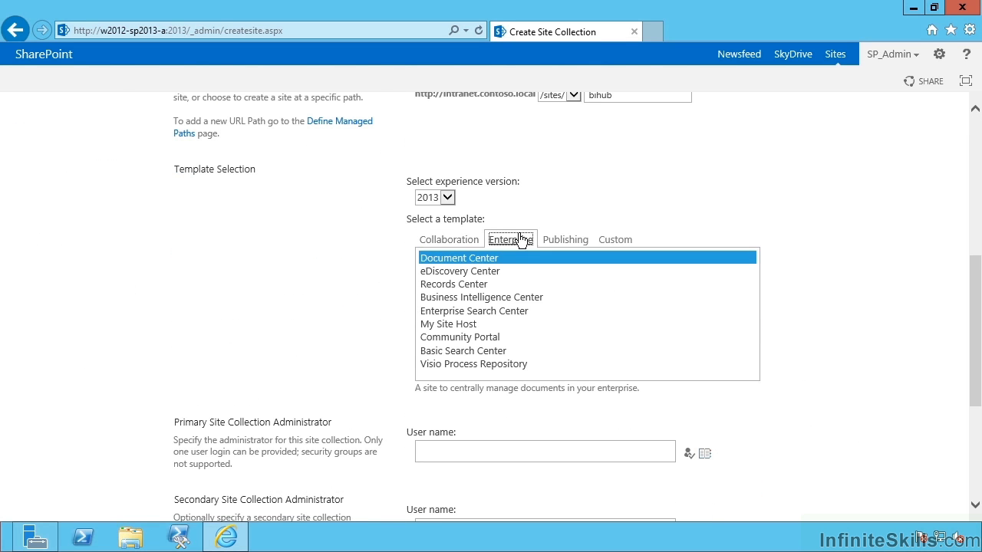
click(460, 297)
click(475, 450)
scroll(479, 454, down, 2)
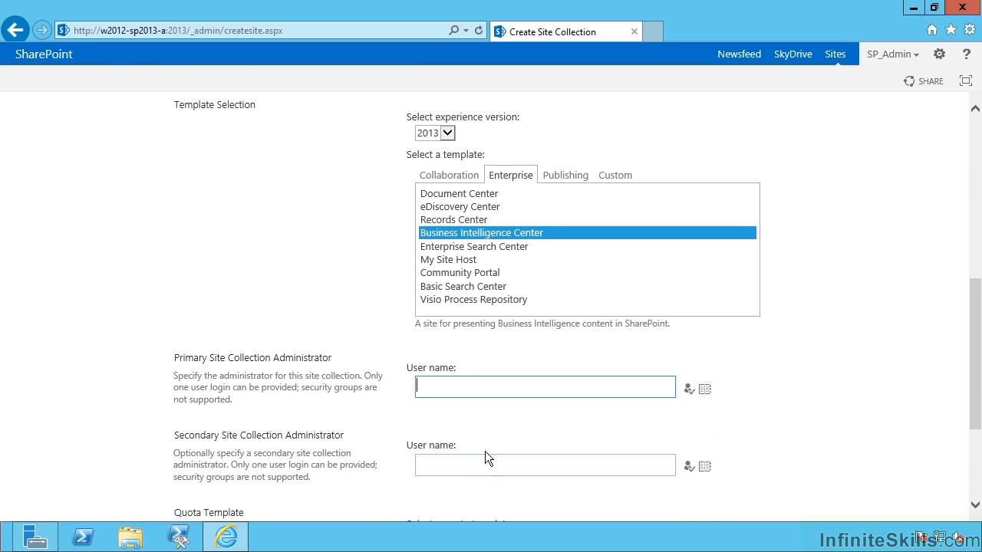
text(contoso\sp_admin)
key(Tab)
scroll(559, 432, down, 5)
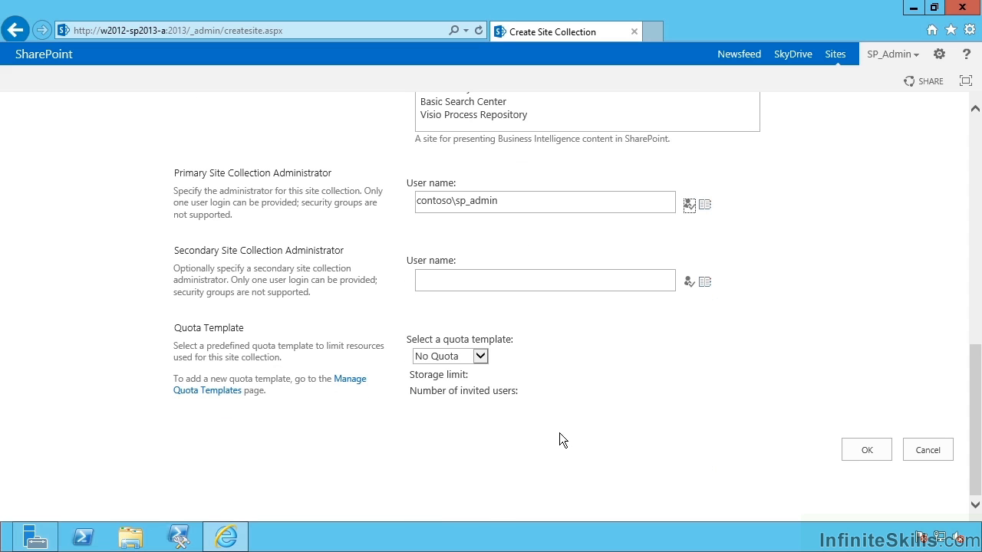
click(852, 451)
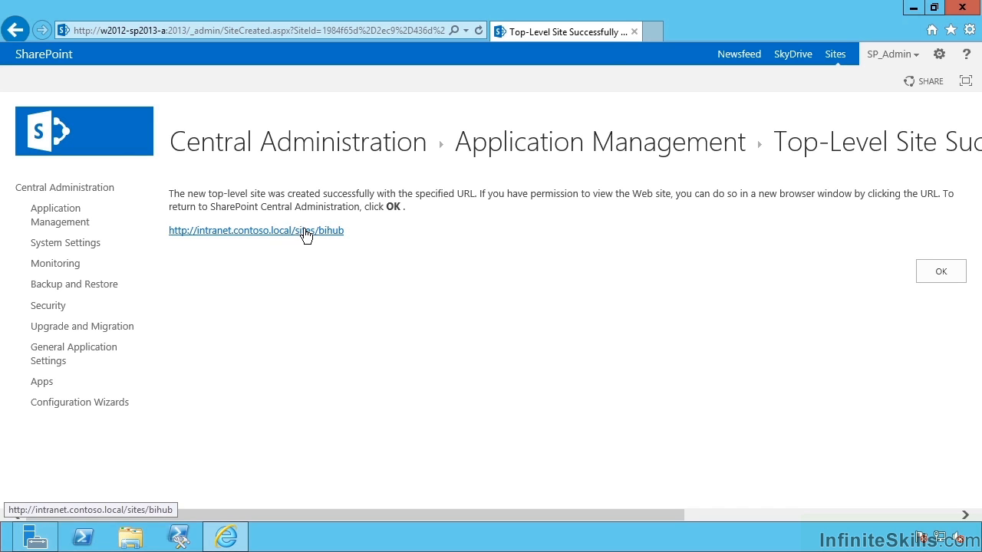
Open the new bihub site link and switch to its browser tab
click(305, 233)
click(672, 32)
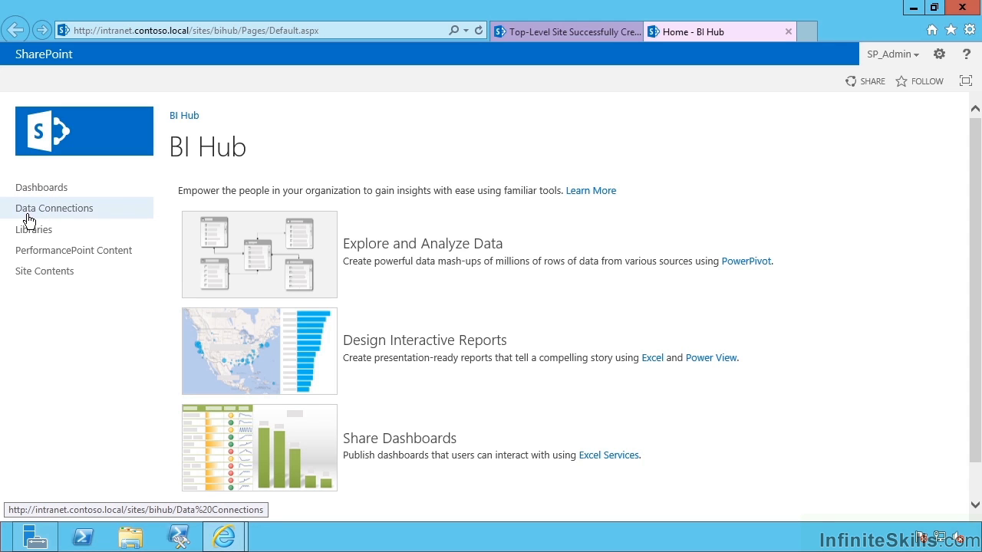
Go to the BI Hub's Data Connections library from Quick Launch
click(77, 211)
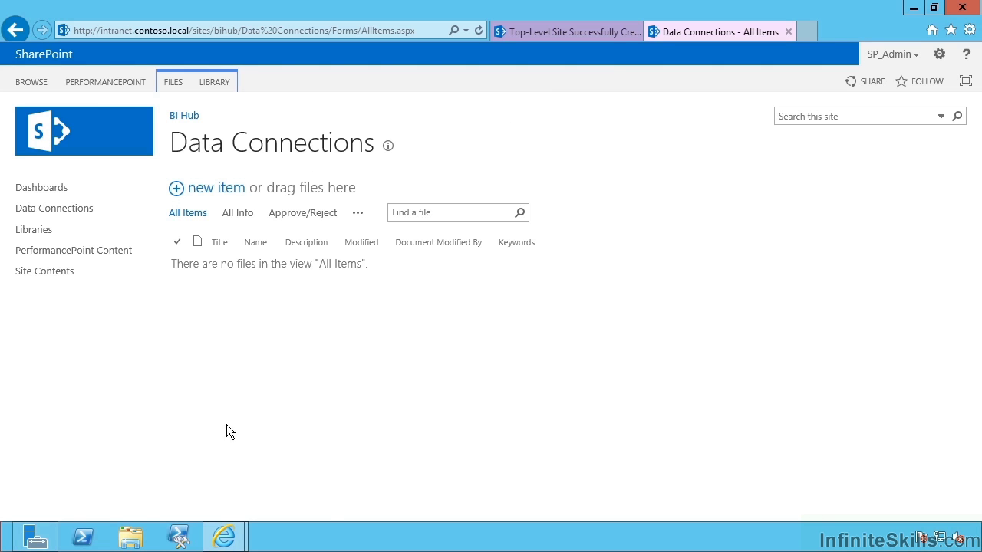
Browse the site's libraries and open the Excel Services Sample Workbook in the browser
click(36, 235)
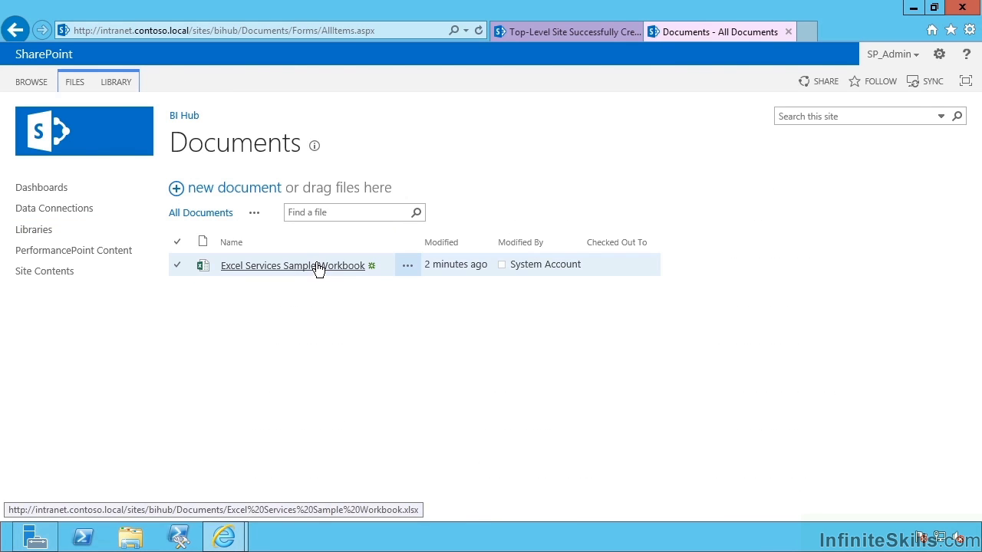
click(318, 265)
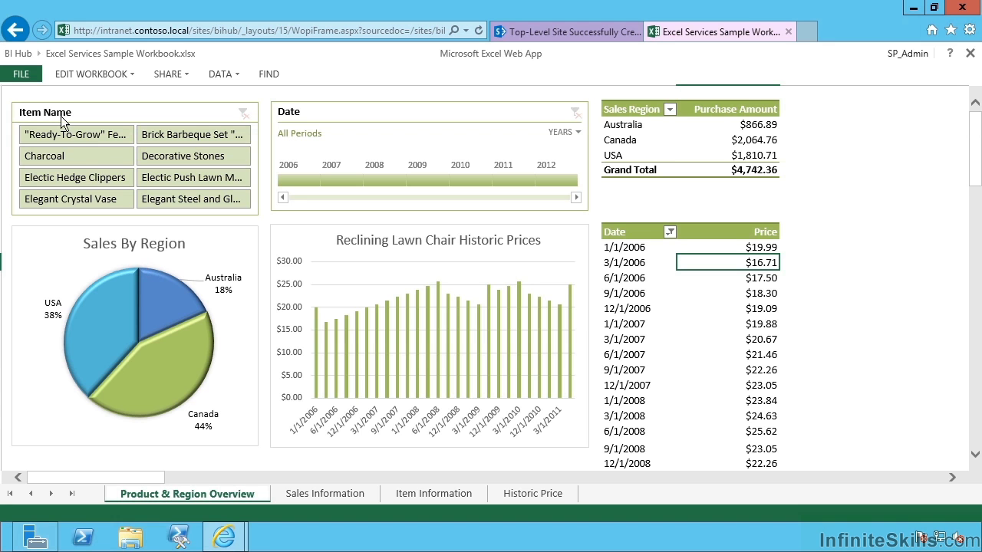
click(168, 135)
click(170, 157)
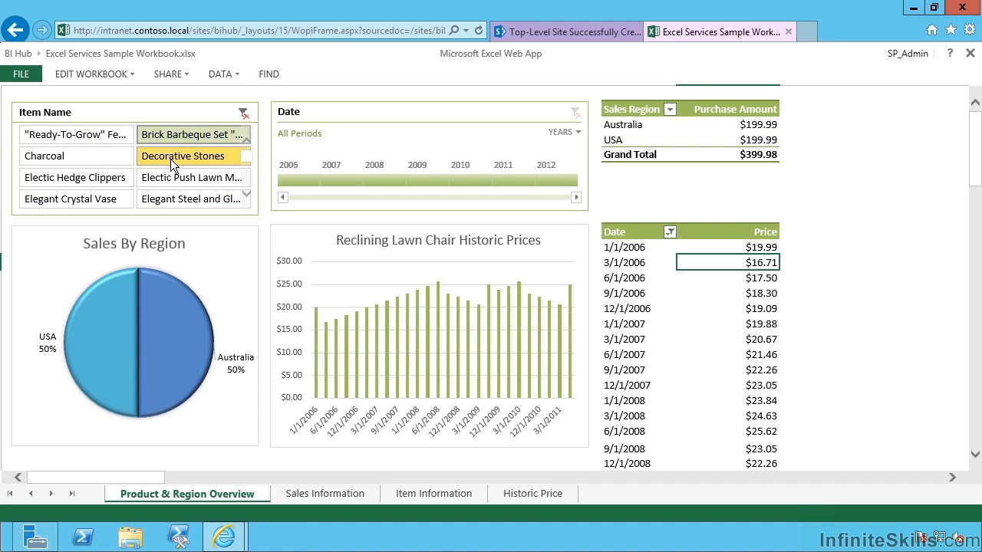
click(113, 157)
click(94, 178)
click(152, 183)
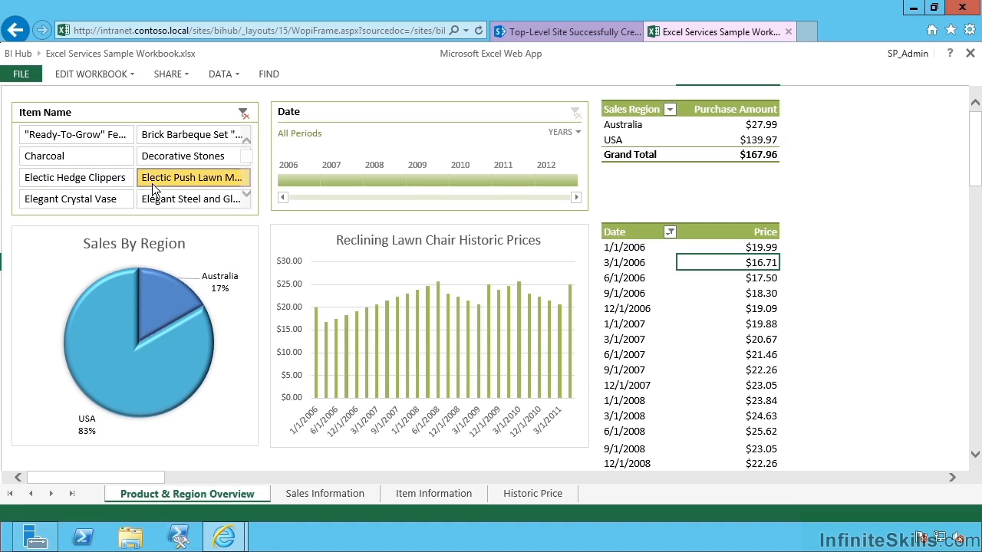
click(243, 113)
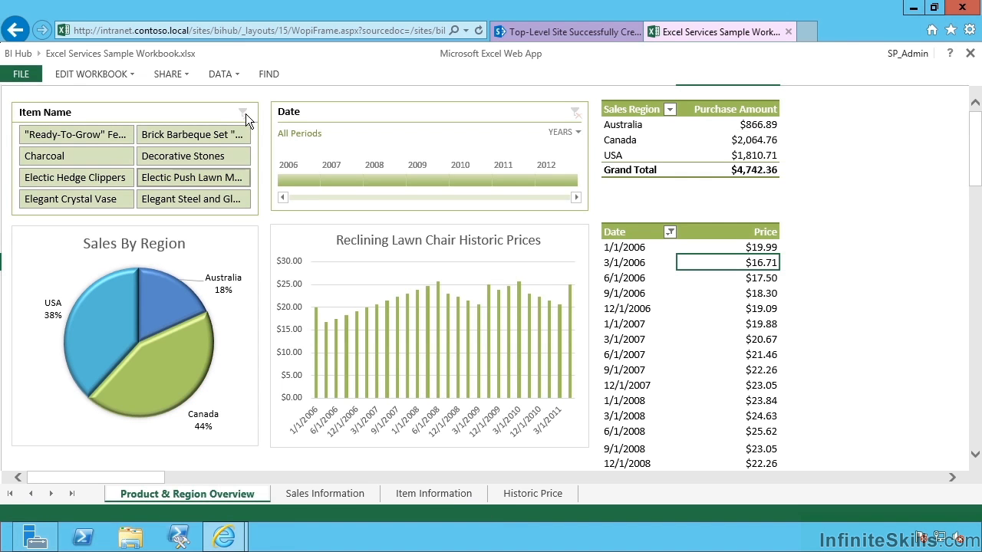
click(972, 390)
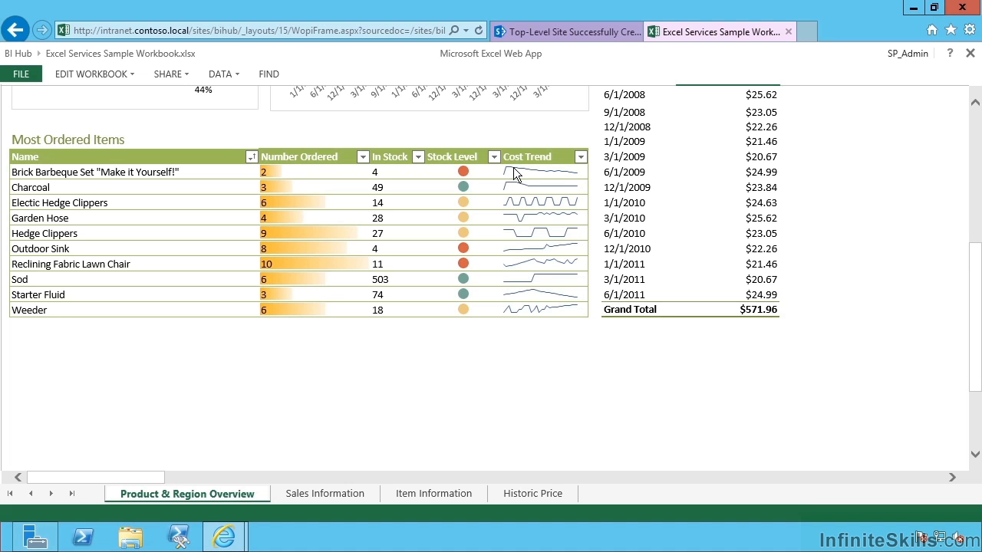
drag(468, 175, 342, 263)
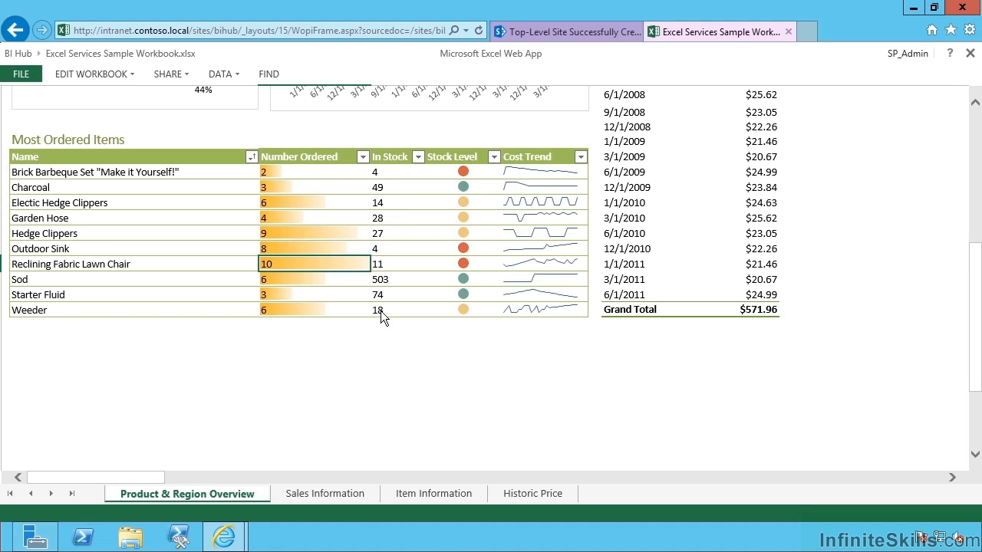
click(974, 130)
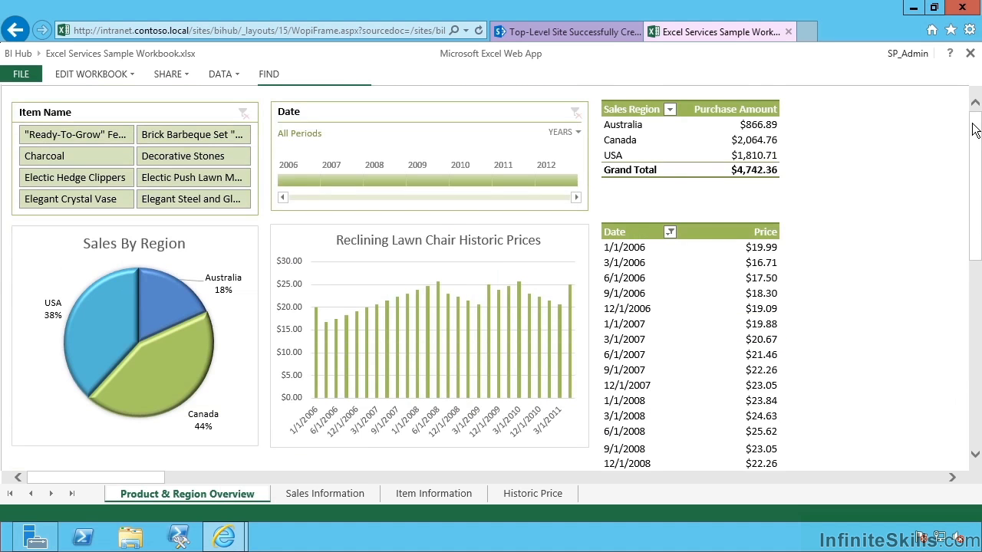
click(350, 490)
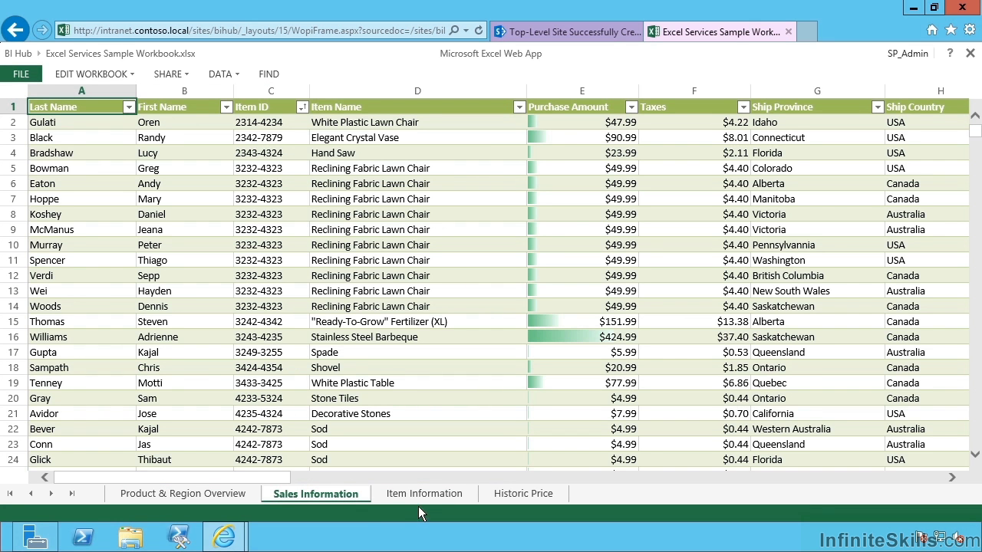
click(415, 495)
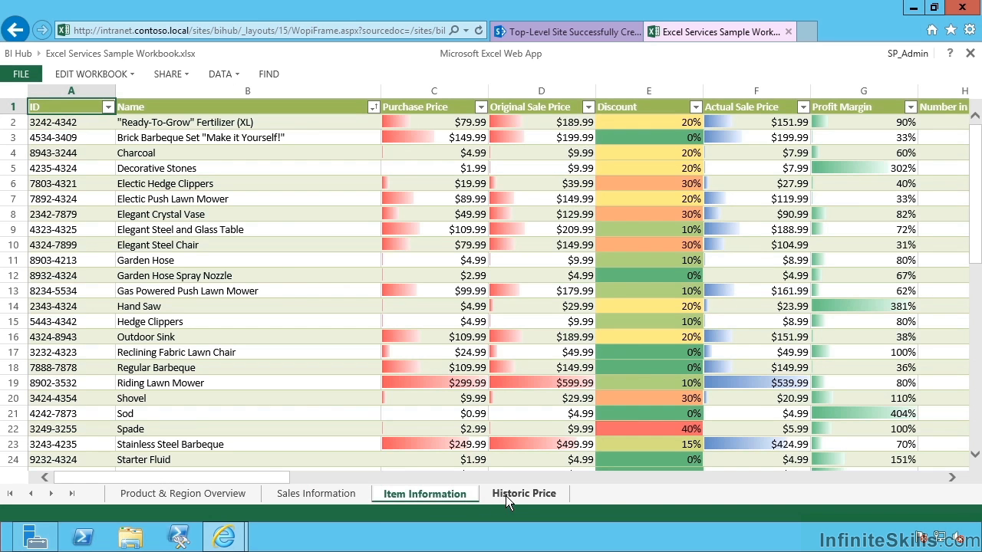
click(506, 495)
click(217, 497)
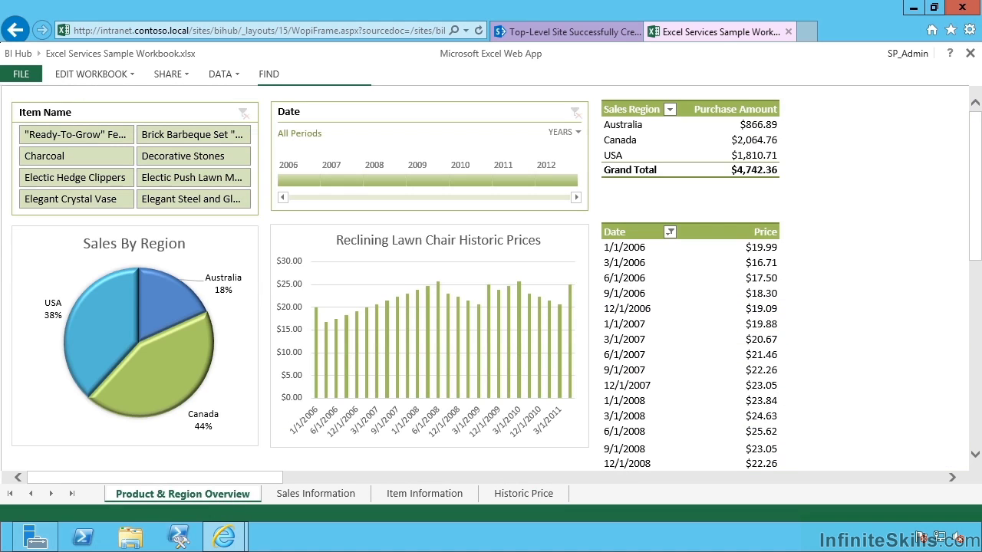